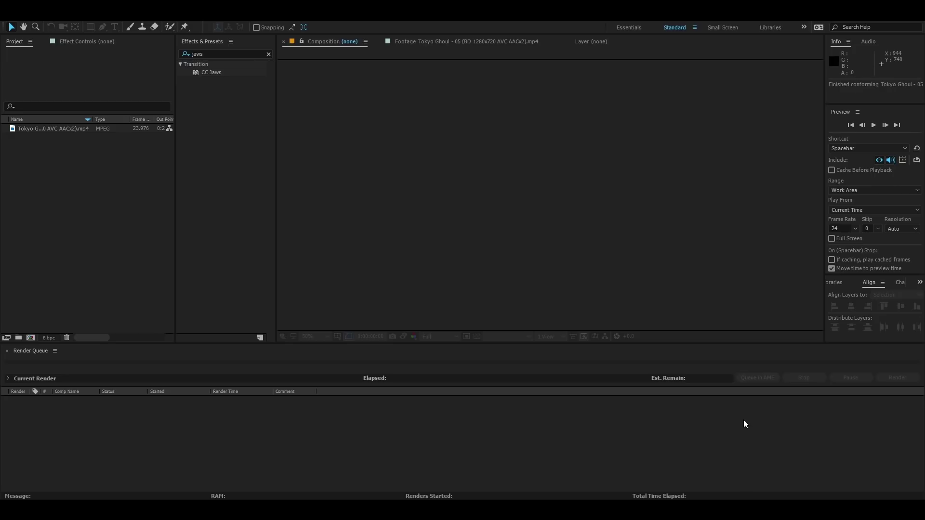
Step: Create Comp 1 as an HDTV 1080 24 composition, 1920 wide by 1080 high at 24 fps
click(62, 192)
click(48, 18)
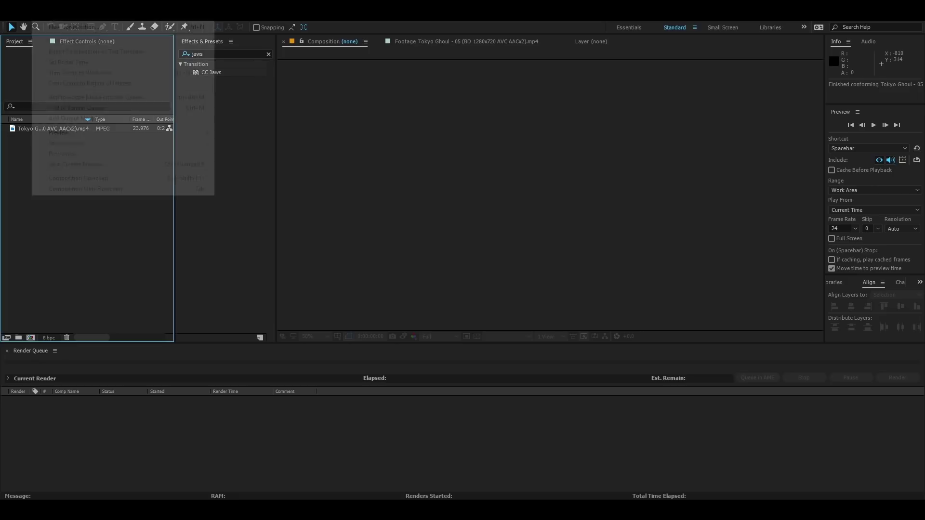
click(91, 26)
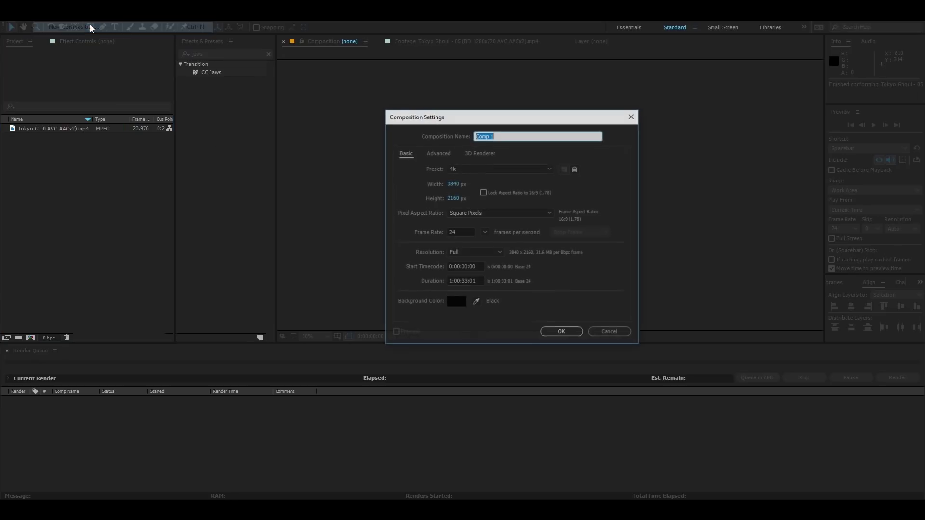
click(454, 182)
text(1920)
key(Tab)
text(1080)
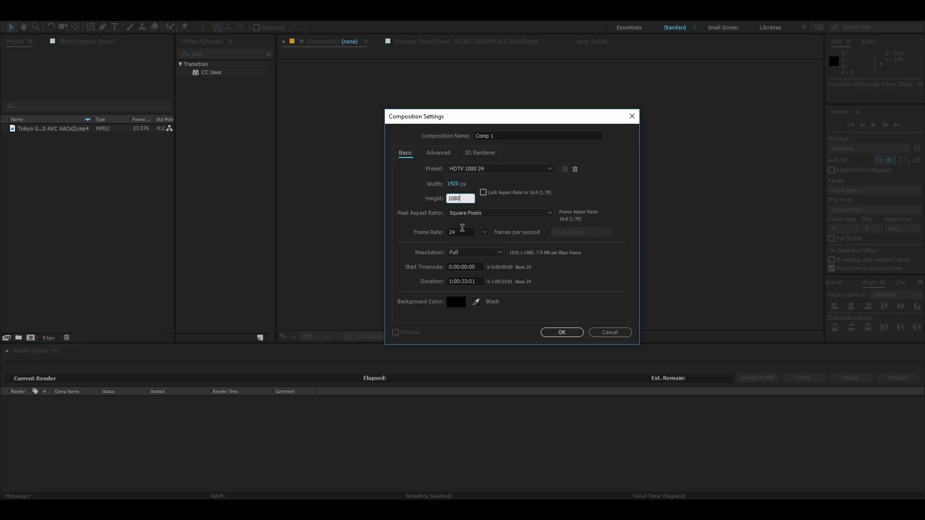
click(462, 231)
click(560, 333)
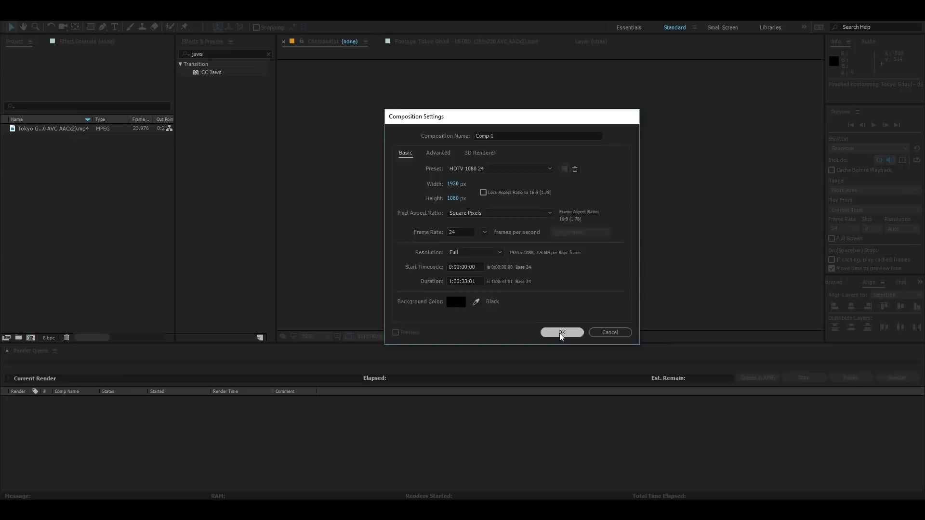
Step: Drag the Tokyo Ghoul footage from the Project panel into the Comp 1 timeline
drag(57, 130, 159, 440)
scroll(593, 217, down, 2)
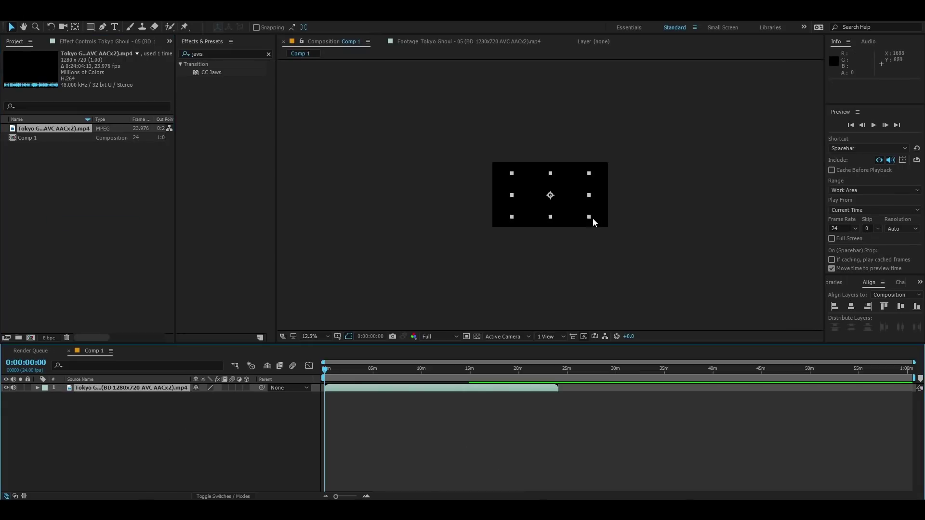
scroll(612, 258, up, 3)
Step: Scrub the playhead to the purple-haired character's shot at 0:13:08:12
click(415, 371)
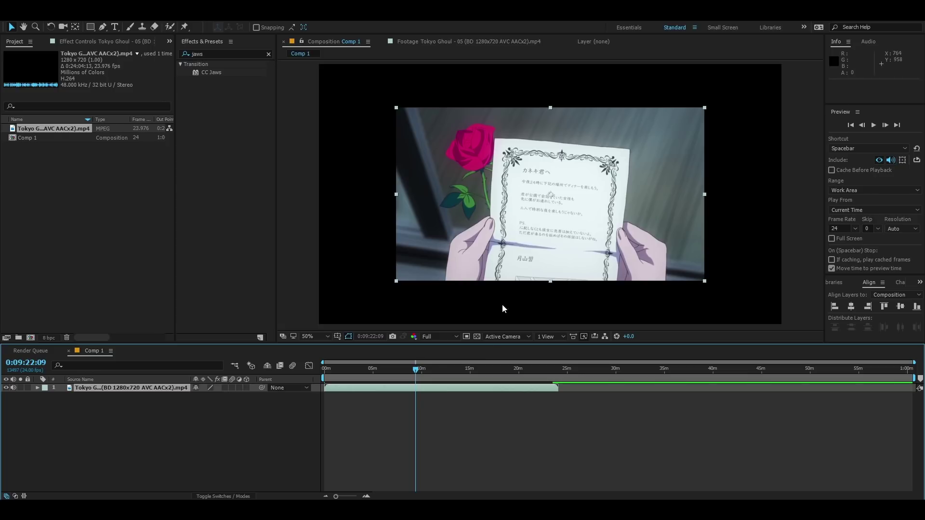
click(432, 371)
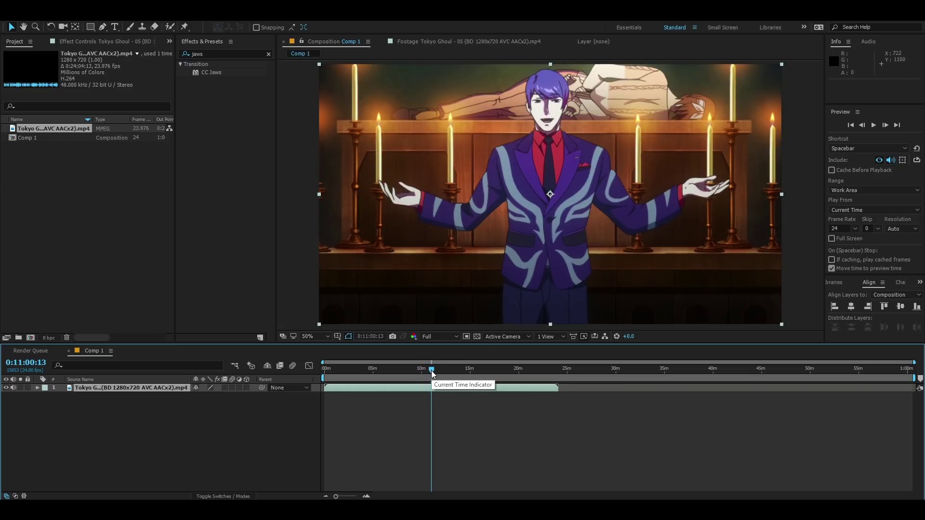
drag(432, 371, 452, 371)
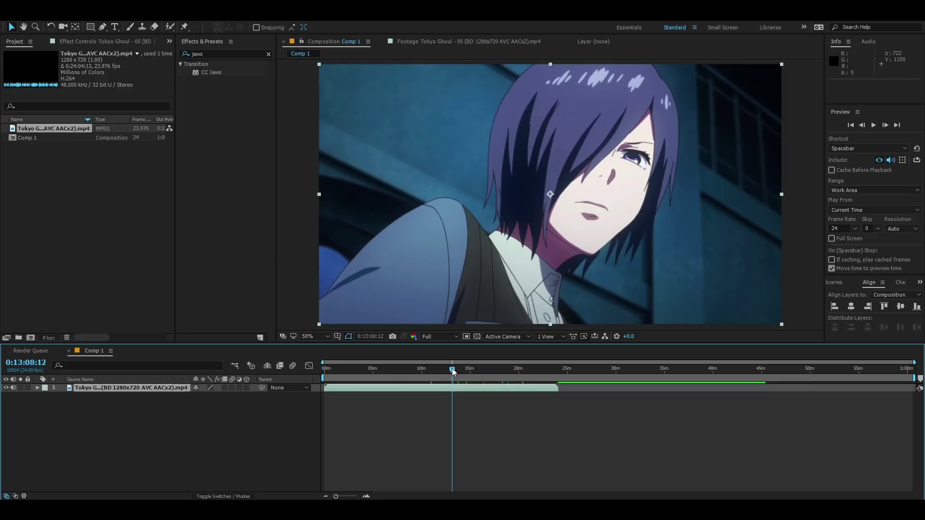
click(490, 450)
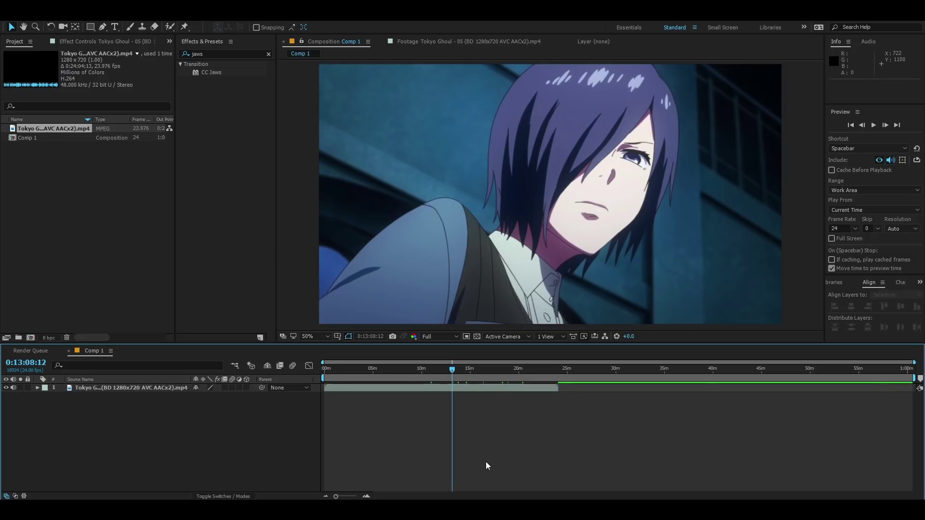
scroll(543, 166, down, 2)
scroll(544, 168, up, 3)
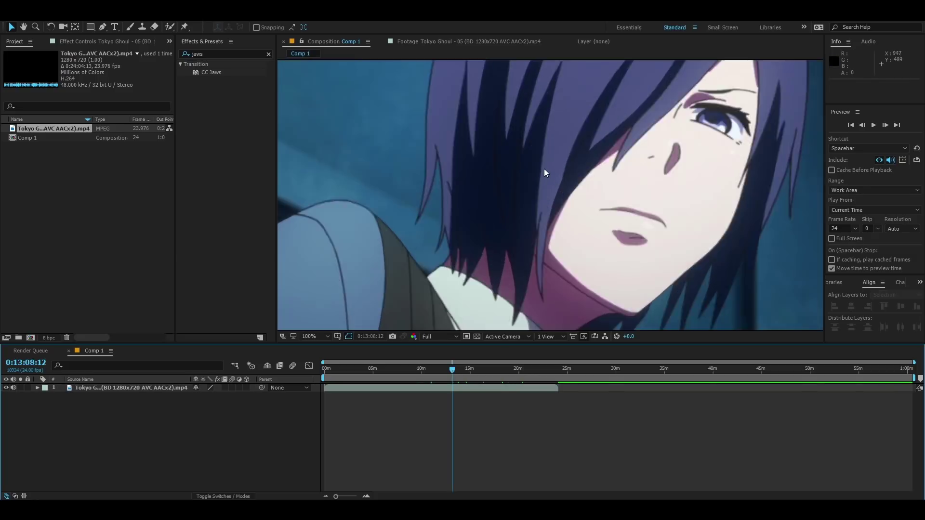
scroll(544, 168, down, 2)
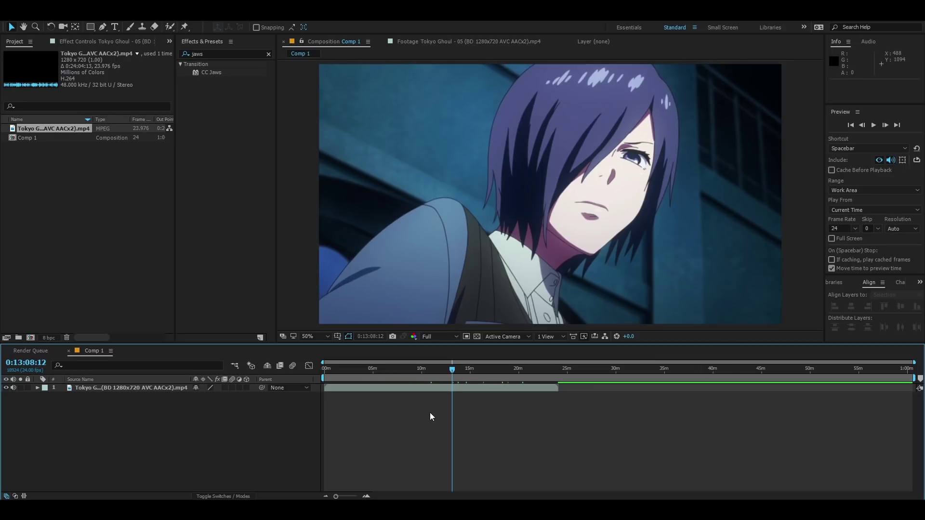
Step: Keep the composition preview at Full resolution
click(434, 336)
click(446, 361)
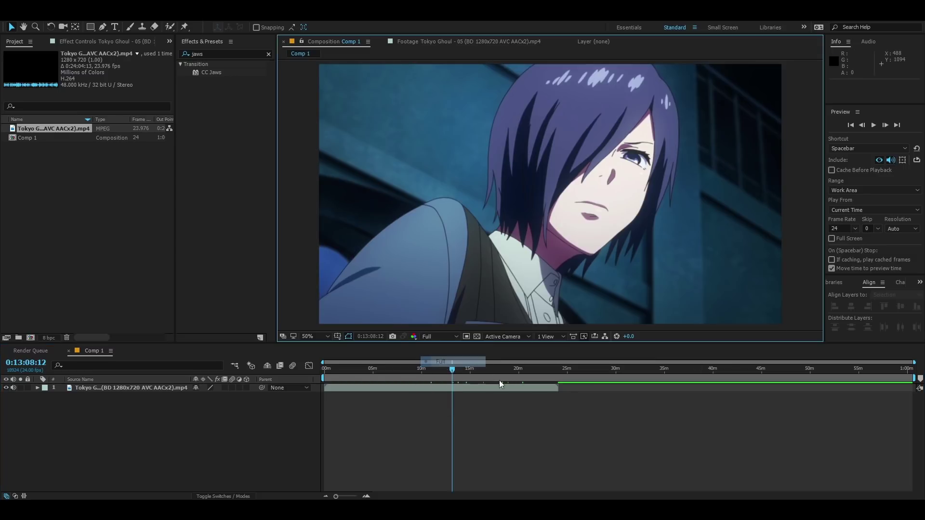
click(551, 409)
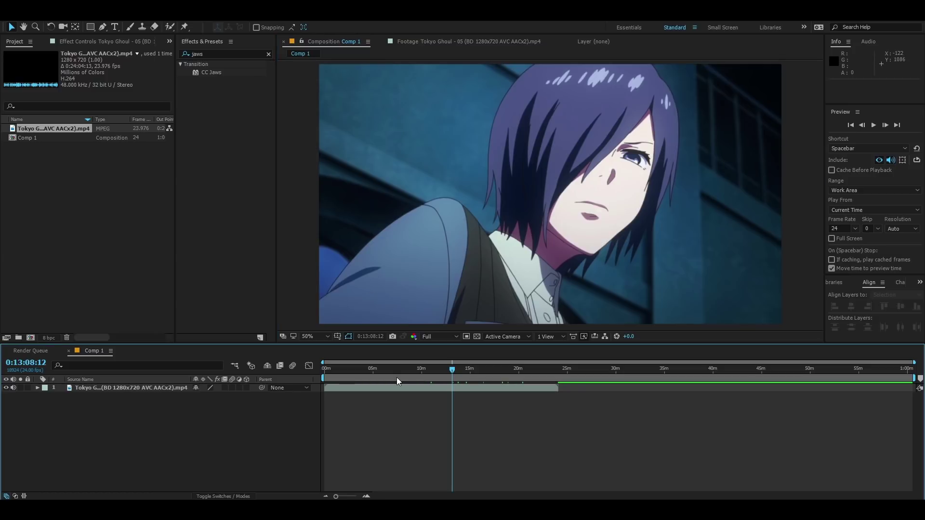
Step: Pre-compose the footage layer, moving all attributes into the new composition
click(460, 391)
right_click(460, 391)
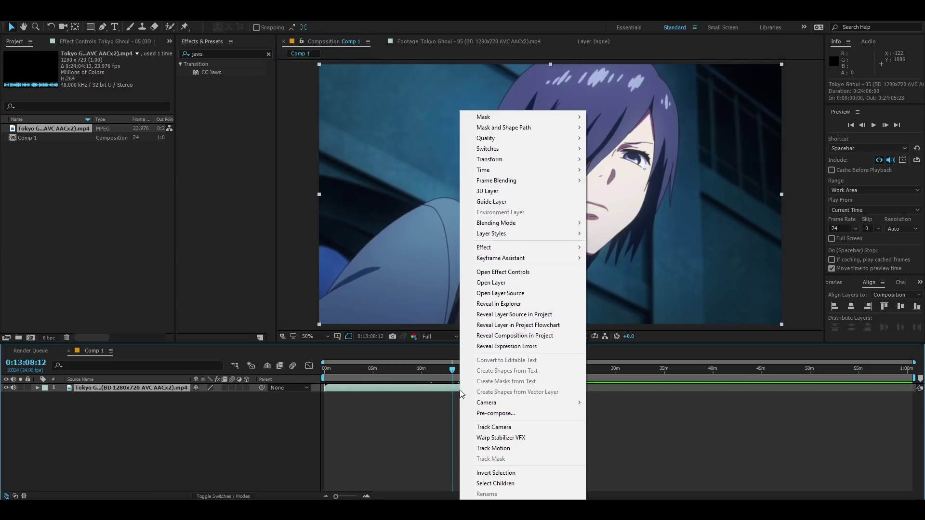
click(496, 413)
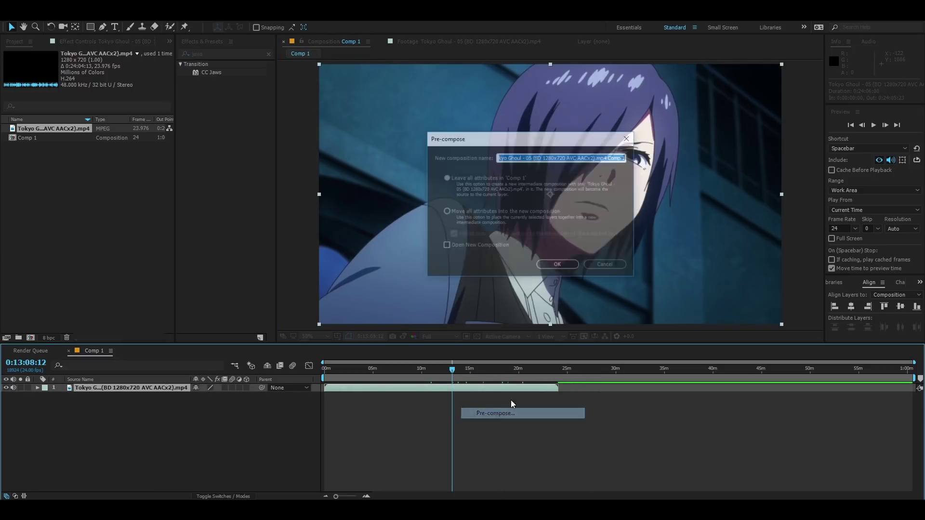
click(473, 212)
click(558, 266)
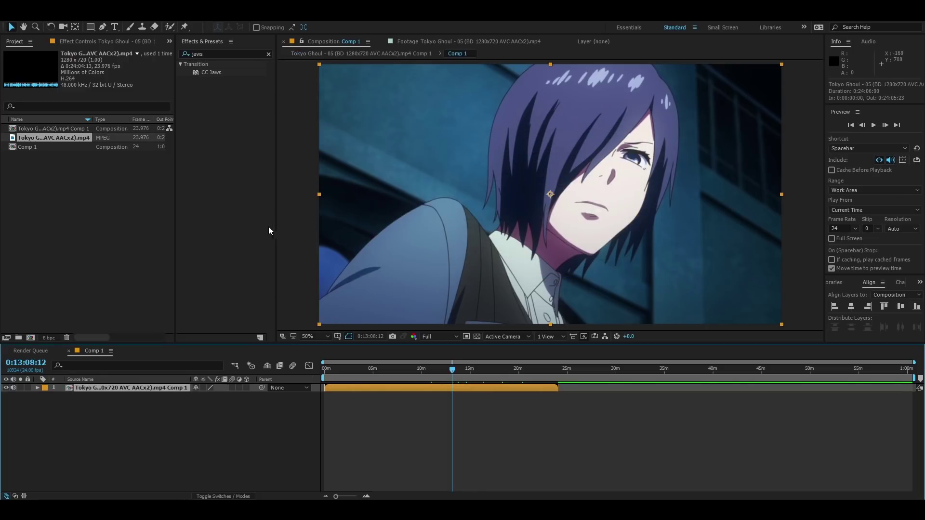
click(428, 418)
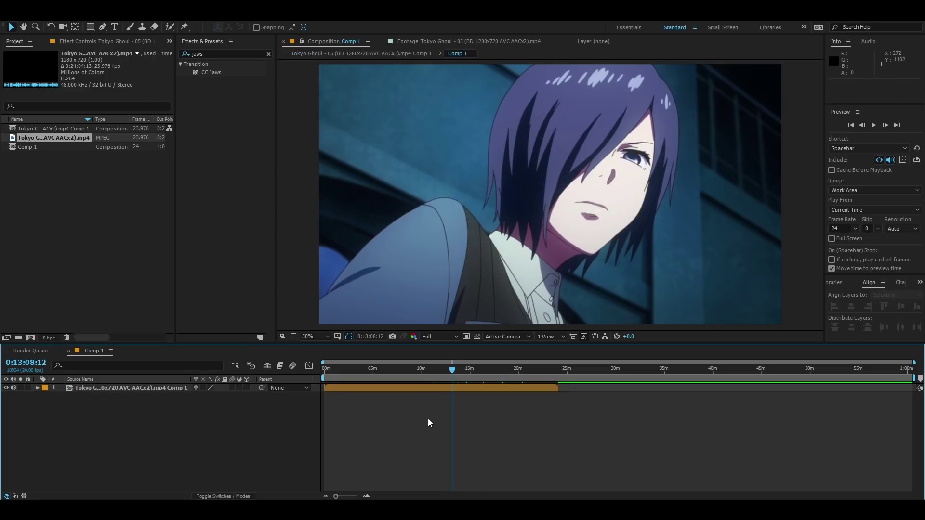
Step: Add two adjustment layers and apply the sharpen preset to the top one
key(ctrl+alt+y)
key(ctrl+alt+y)
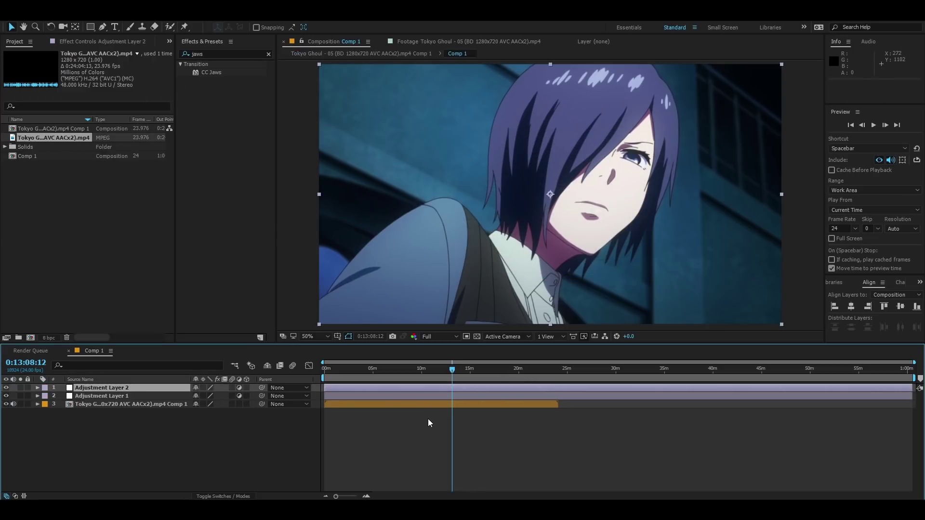
click(211, 53)
text(shar)
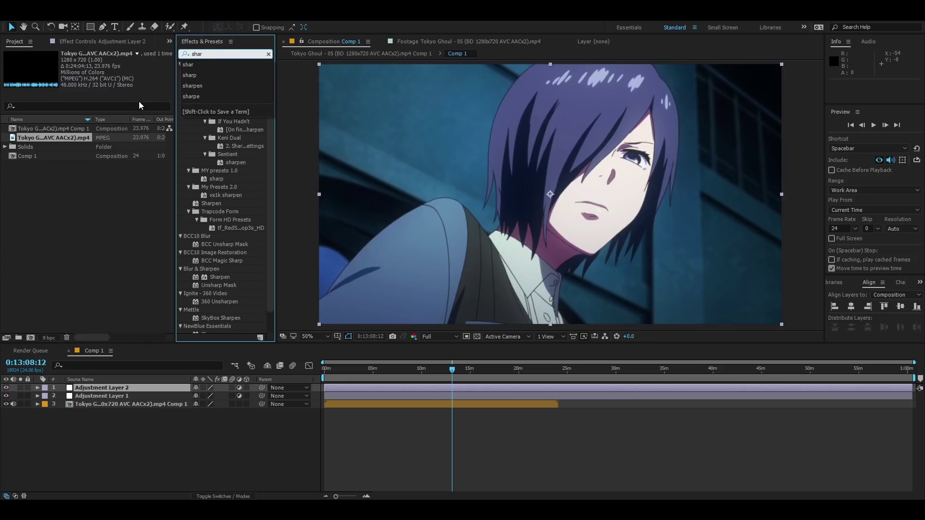
click(236, 163)
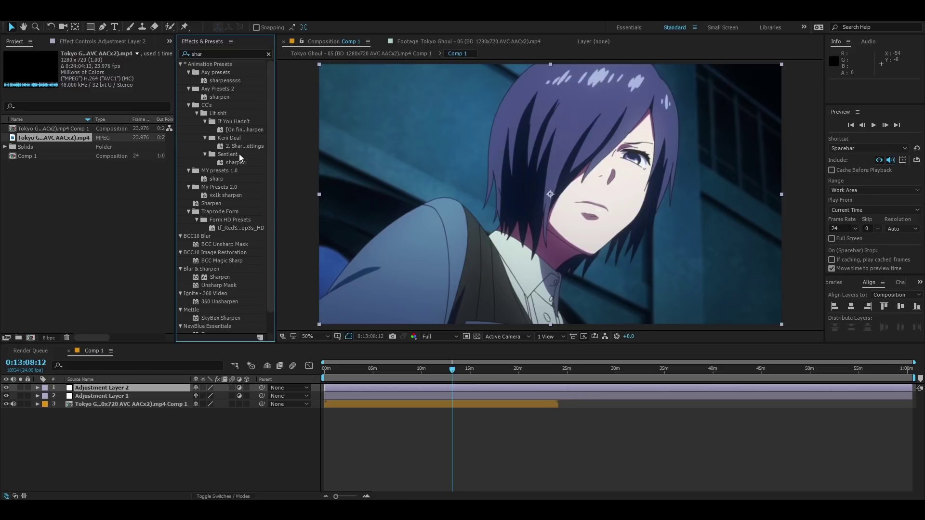
double_click(224, 97)
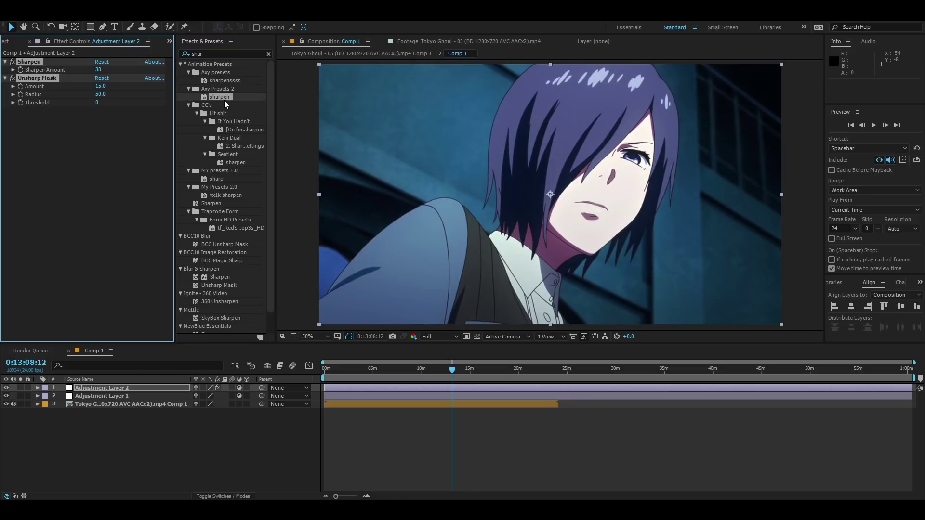
Step: Toggle the sharpening adjustment layer off and on to compare the result
click(7, 387)
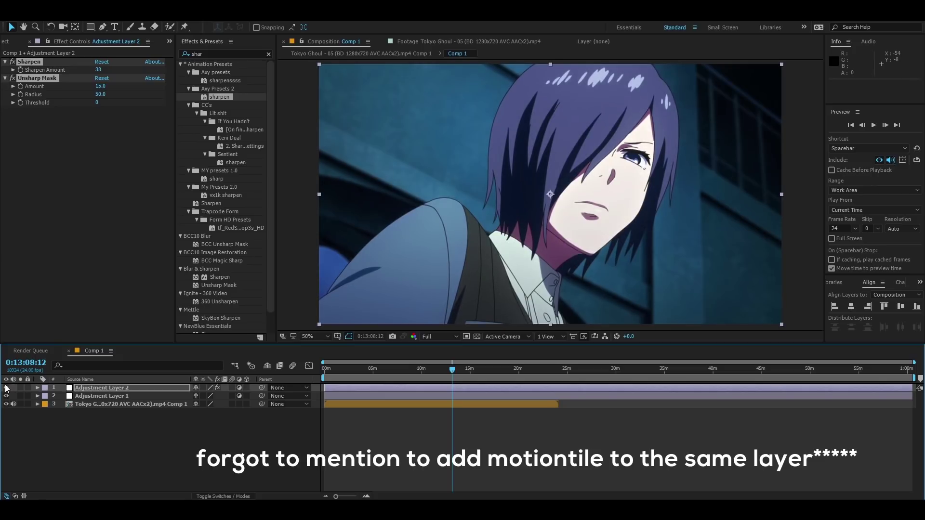
click(225, 55)
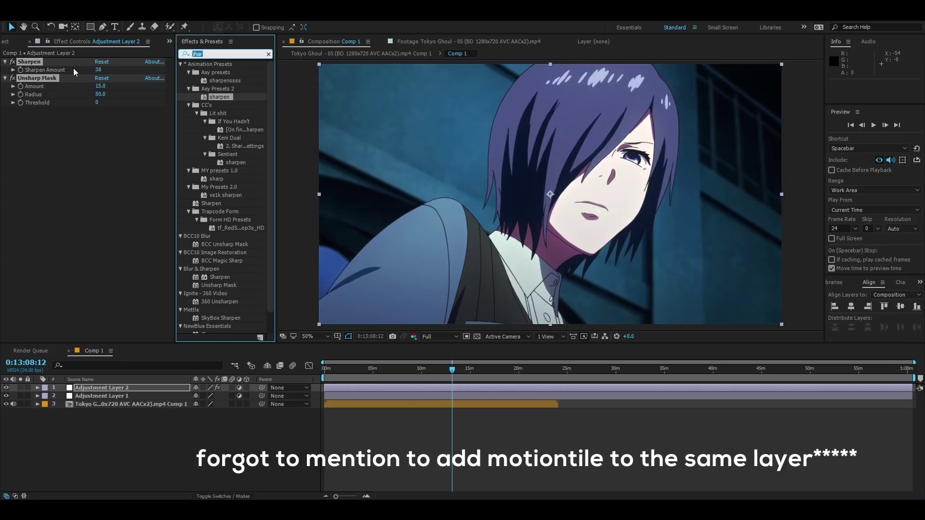
key(BackSpace)
click(7, 388)
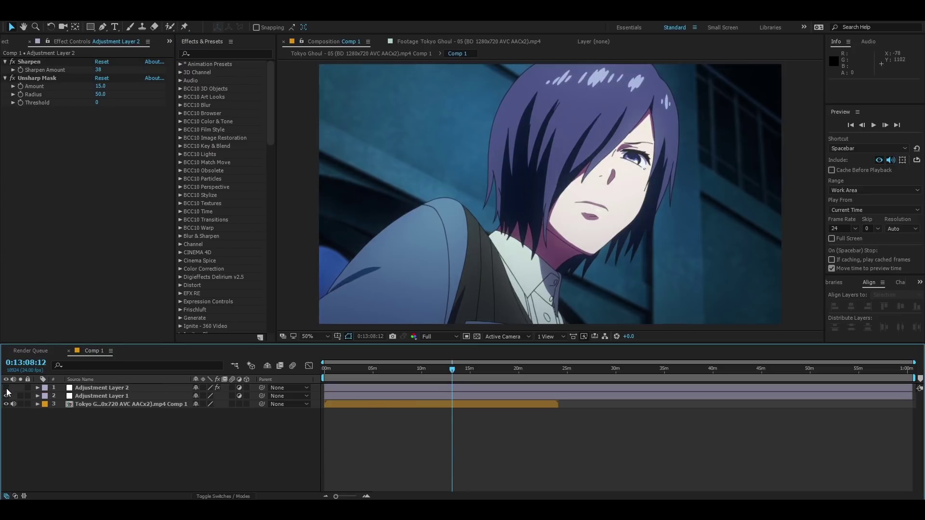
click(7, 388)
click(7, 388)
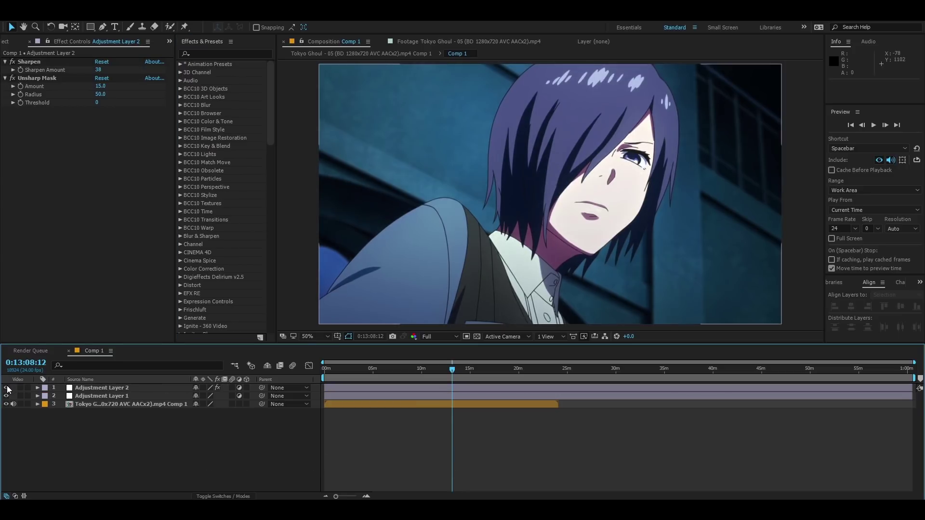
Step: Fit the frame in the viewer and review Adjustment Layer 2's Sharpen and Unsharp Mask effects
scroll(675, 158, up, 2)
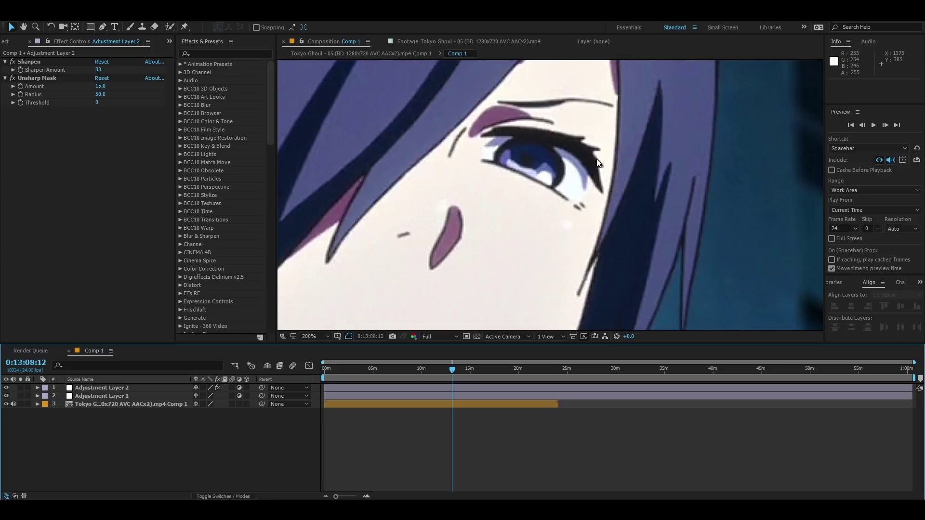
scroll(559, 161, up, 1)
click(327, 336)
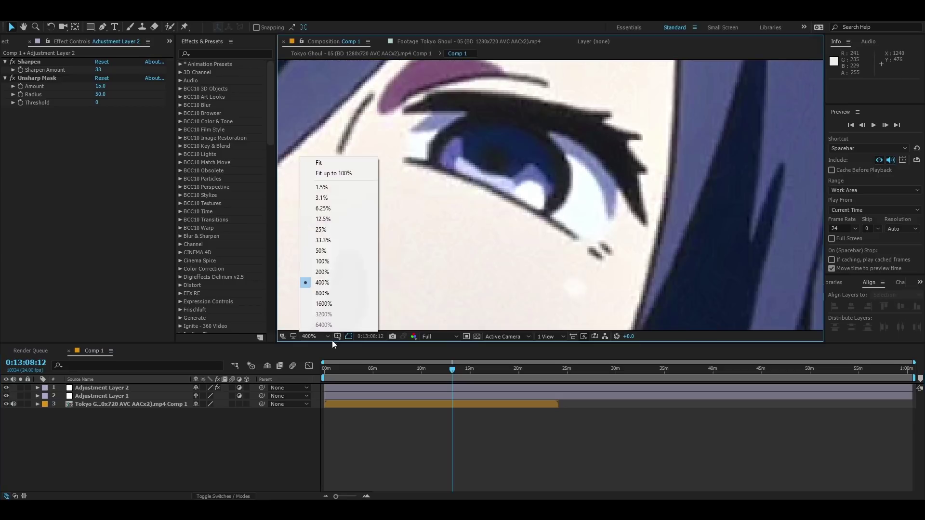
click(340, 173)
click(38, 60)
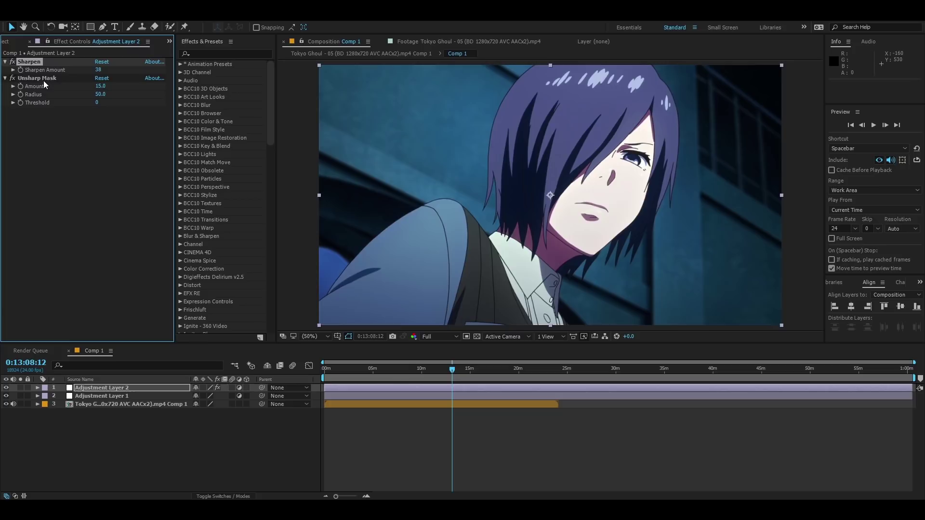
click(44, 79)
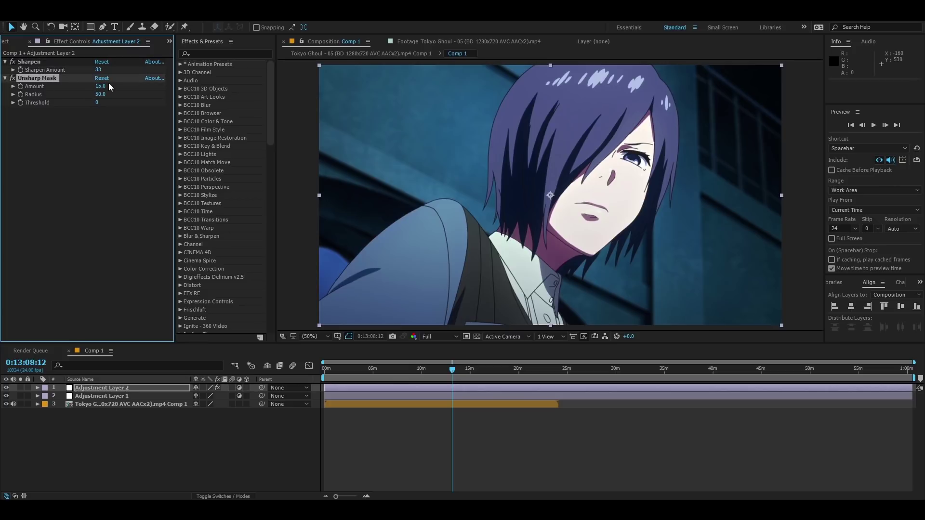
Step: Apply the saved CC 1 grade preset to Adjustment Layer 1
click(466, 447)
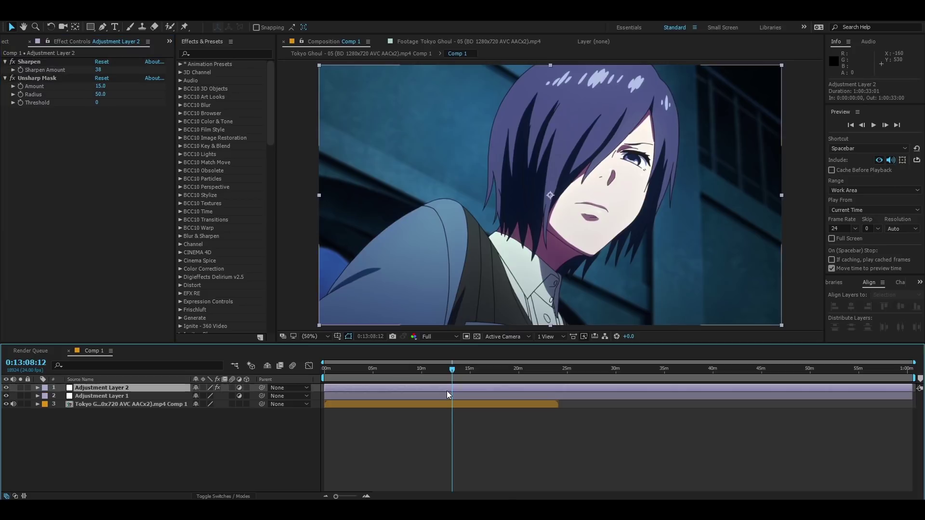
click(443, 396)
click(221, 52)
text(cc)
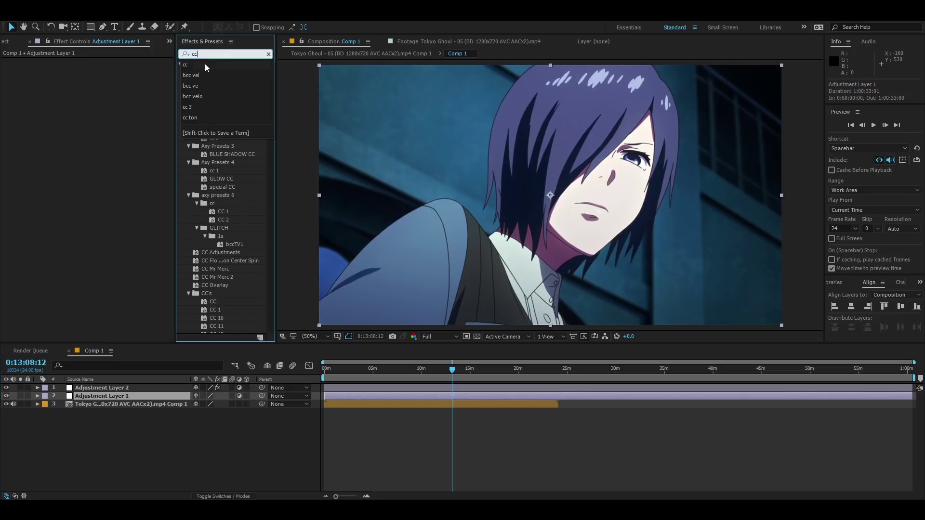
double_click(215, 310)
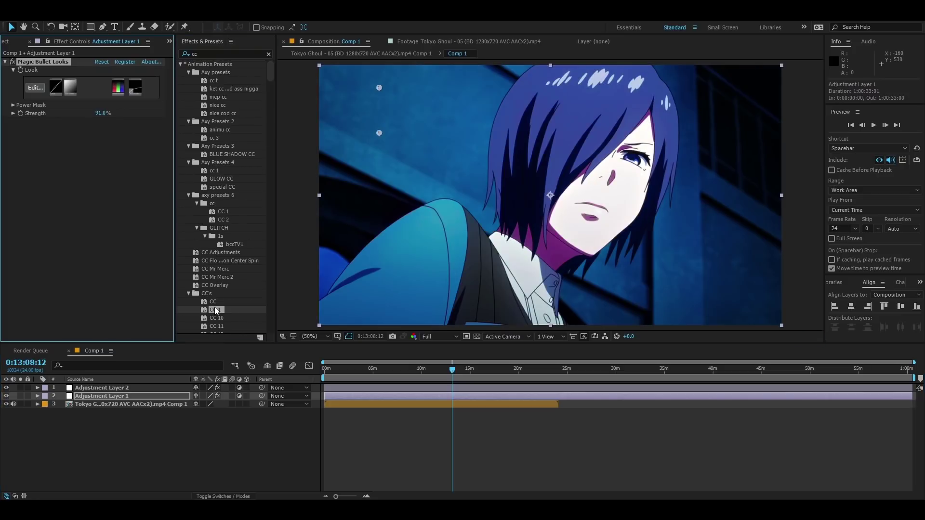
Step: Check Adjustment Layer 2's effects, then start a new solid layer with Ctrl+Y
click(68, 212)
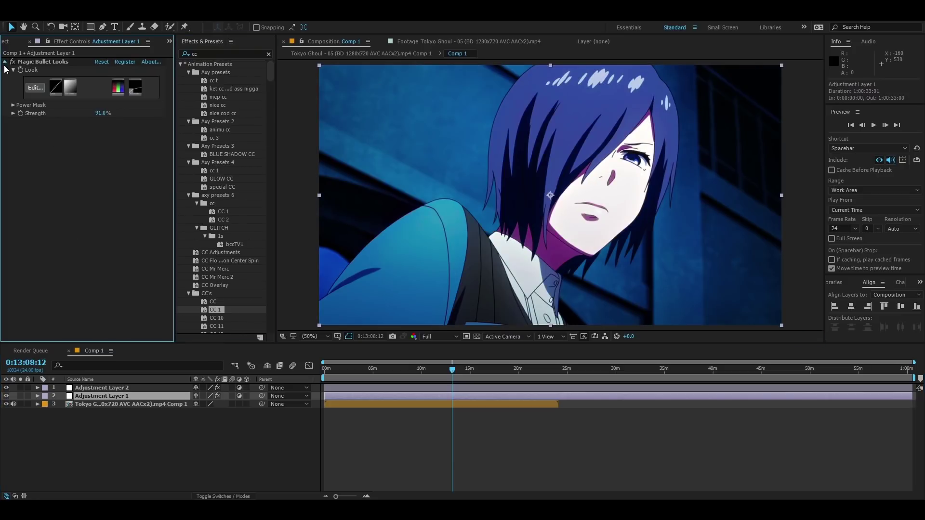
click(427, 447)
click(395, 387)
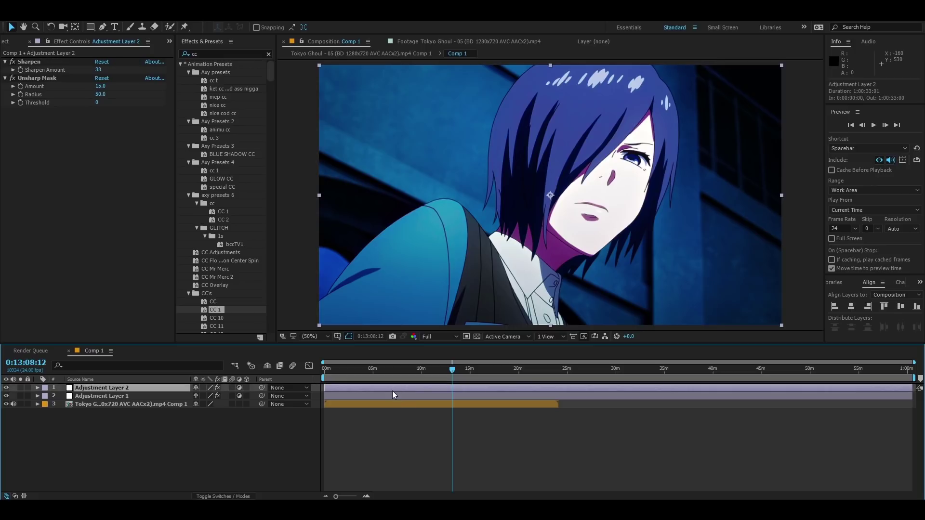
click(435, 458)
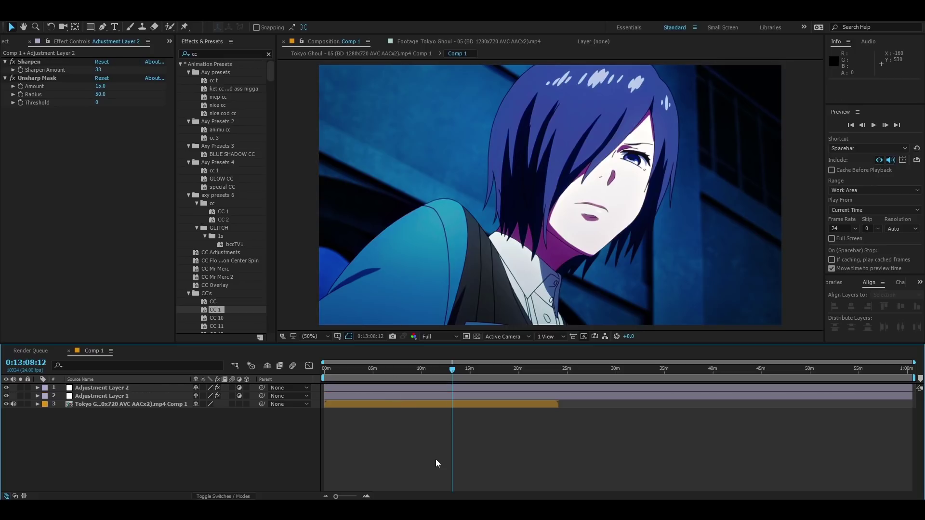
key(ctrl+y)
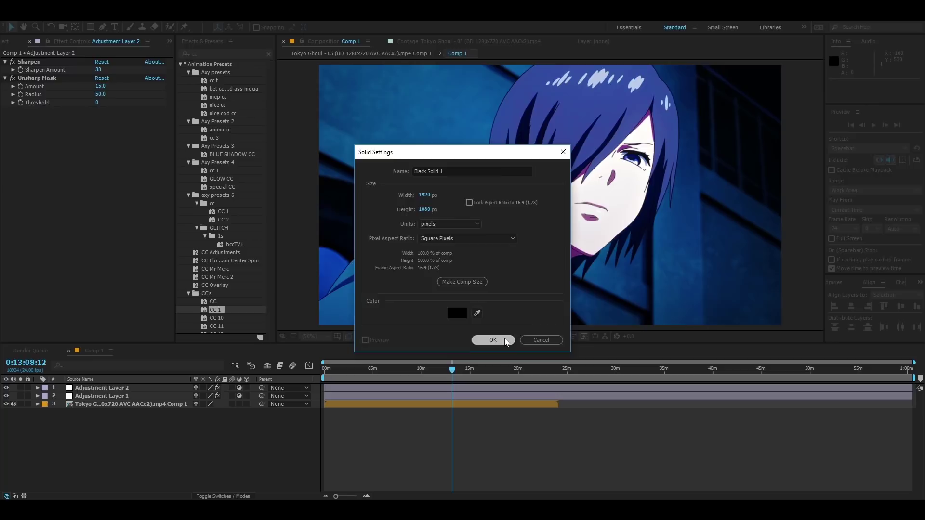
Step: Add a full-frame black solid with CC Jaws at Height 0% and Completion 80%
click(492, 340)
text(jaws)
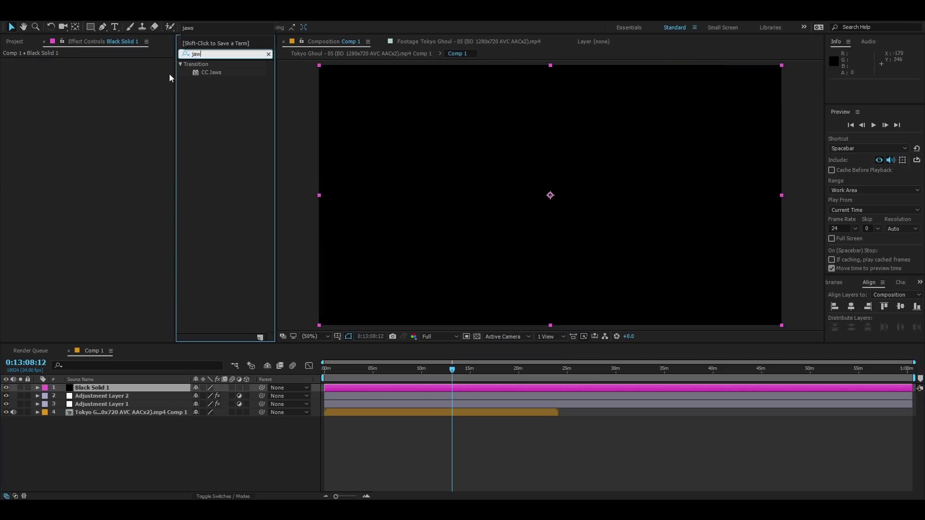
double_click(210, 73)
drag(97, 114, 58, 114)
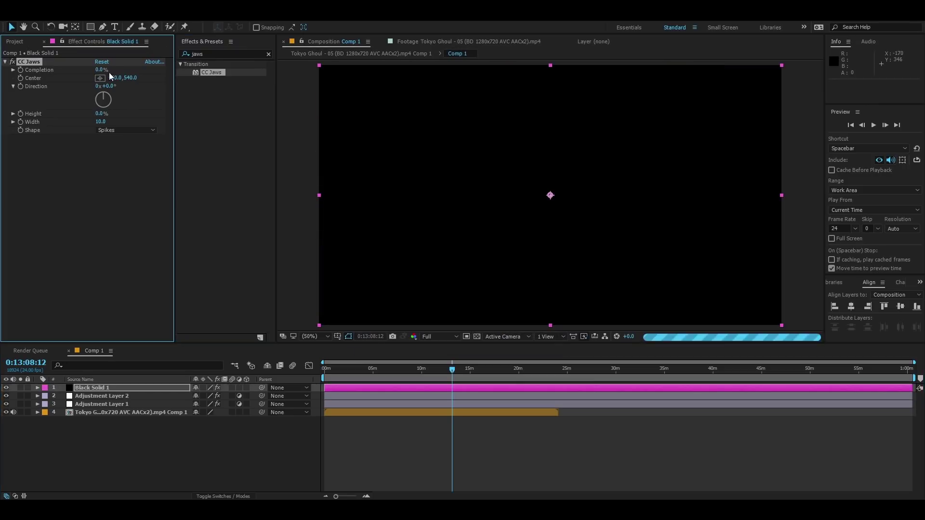
click(103, 70)
text(90)
key(Return)
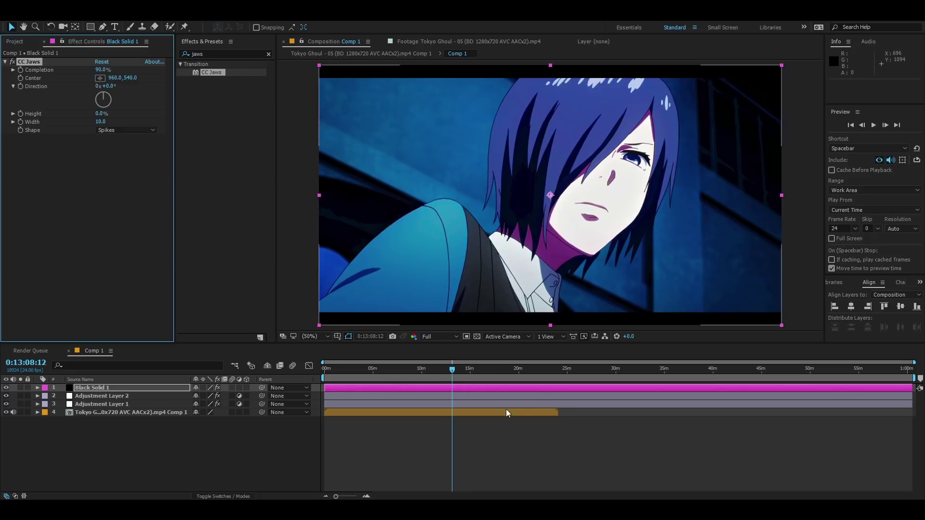
click(488, 452)
drag(98, 69, 93, 70)
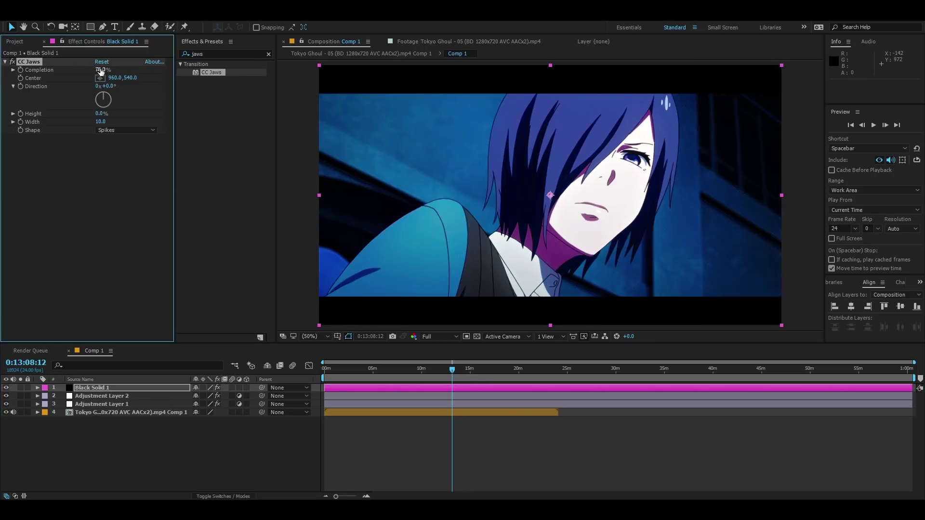
click(499, 438)
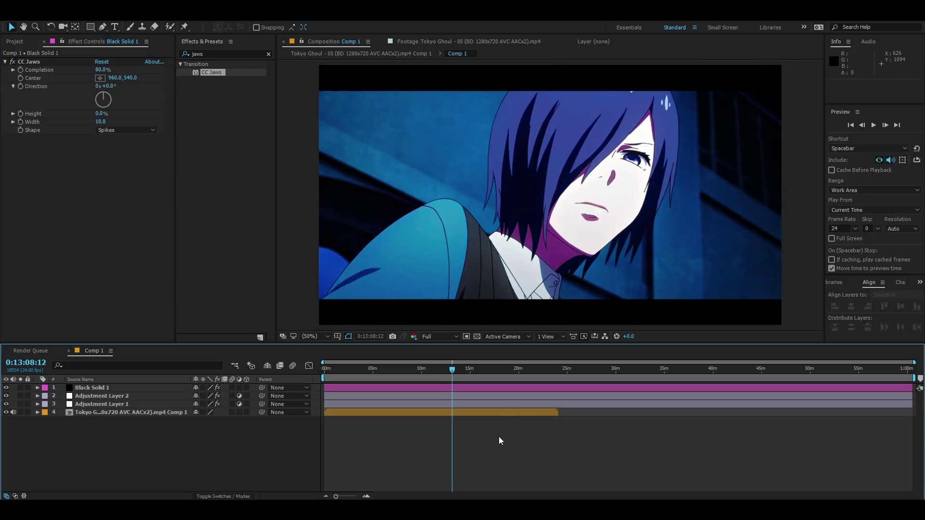
click(438, 412)
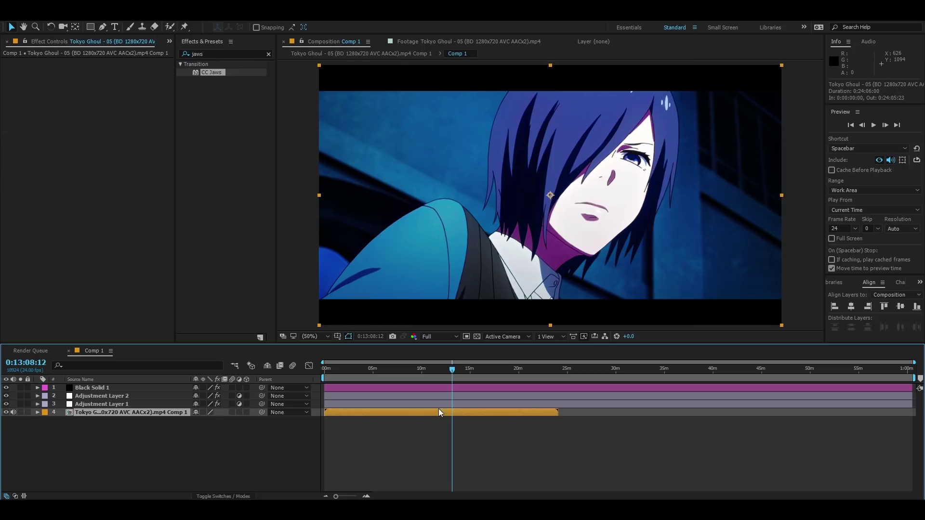
Step: Apply RSMB to the footage layer with Blur Amount 0.30 and Motion Sensitivity 50
click(217, 54)
text(rsmb)
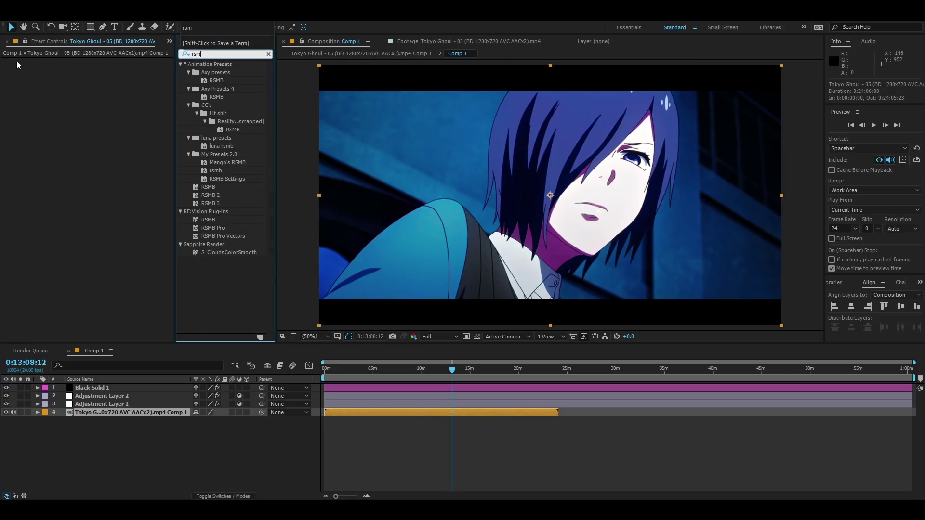
double_click(209, 219)
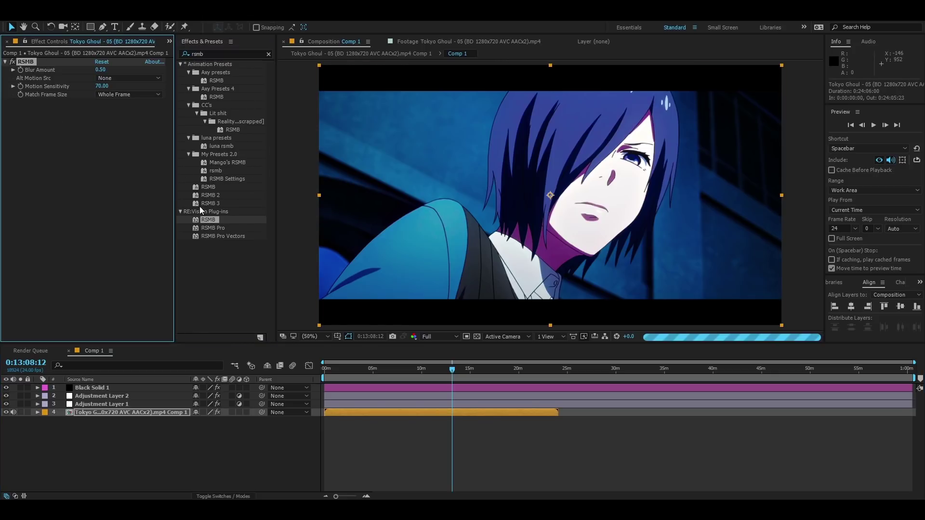
click(101, 70)
text(.3)
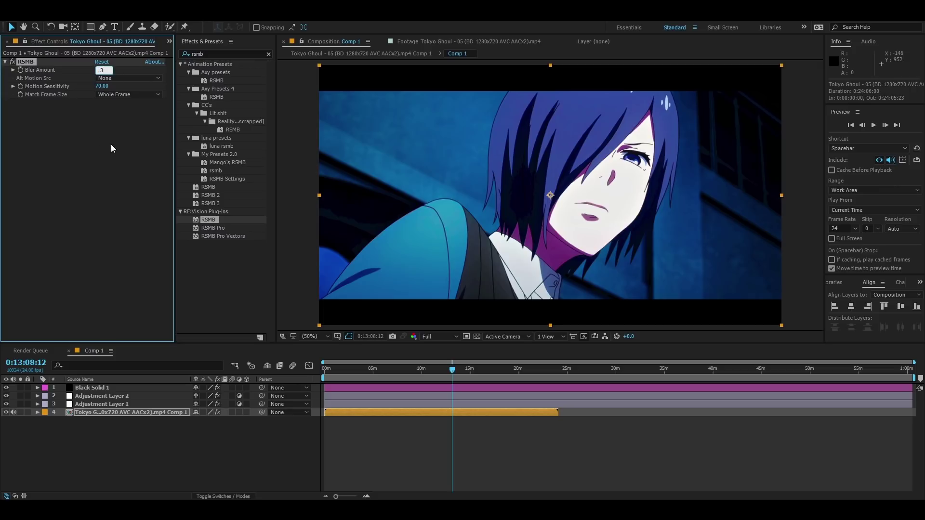
click(102, 87)
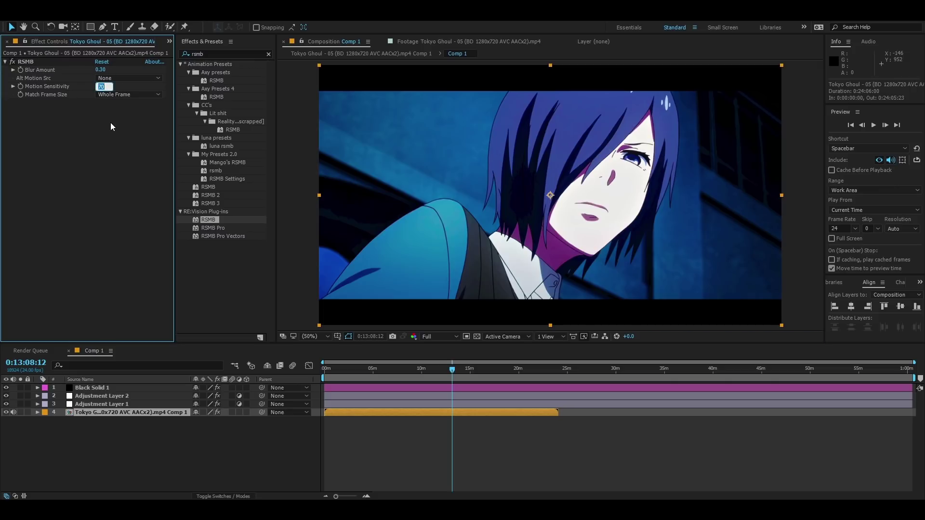
text(50)
key(Return)
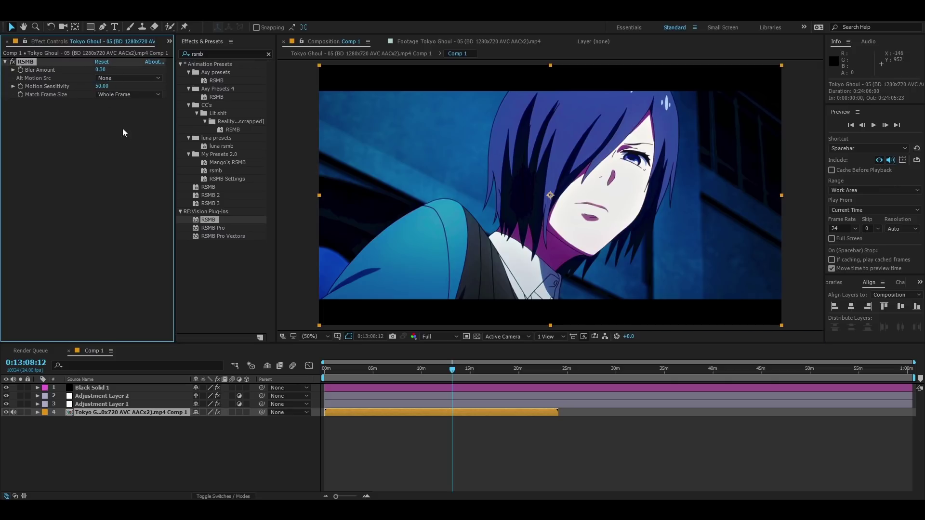
Step: Review Black Solid 1's CC Jaws and the footage layer's RSMB settings
click(541, 474)
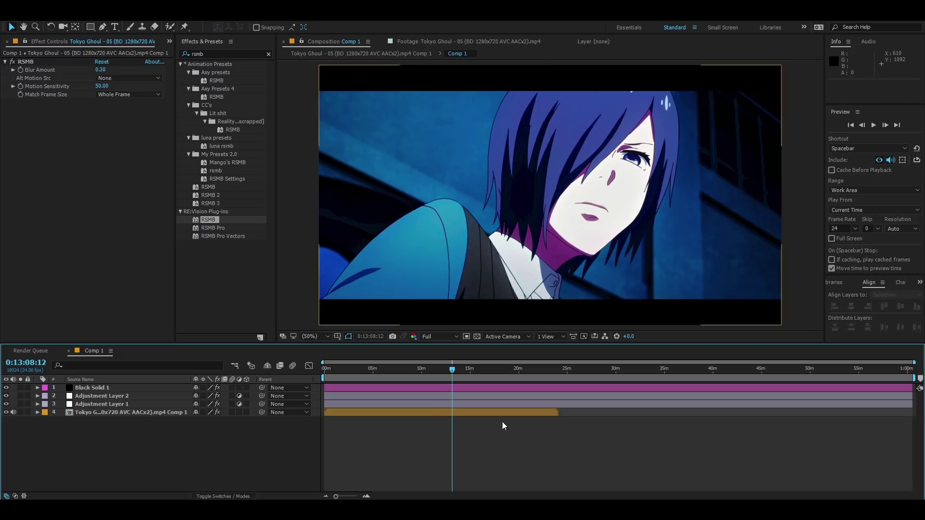
click(463, 412)
click(463, 387)
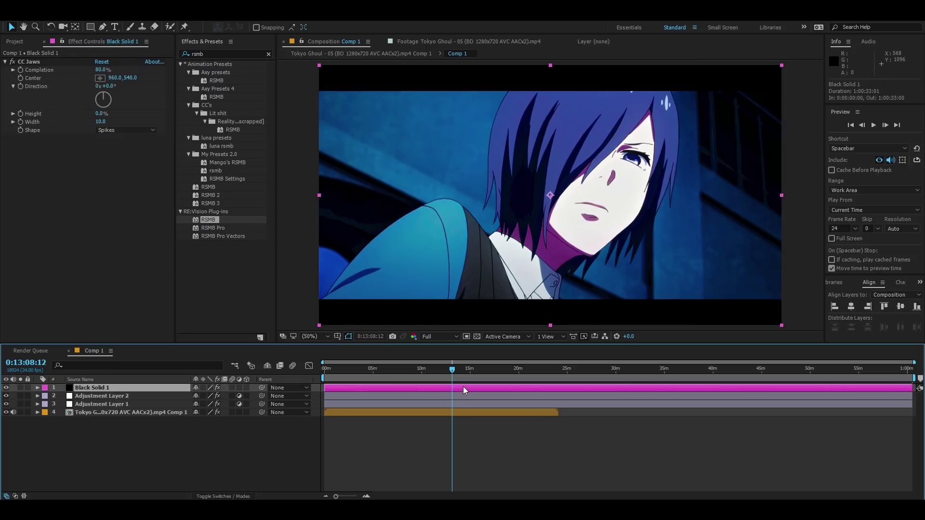
click(460, 403)
click(484, 437)
click(457, 412)
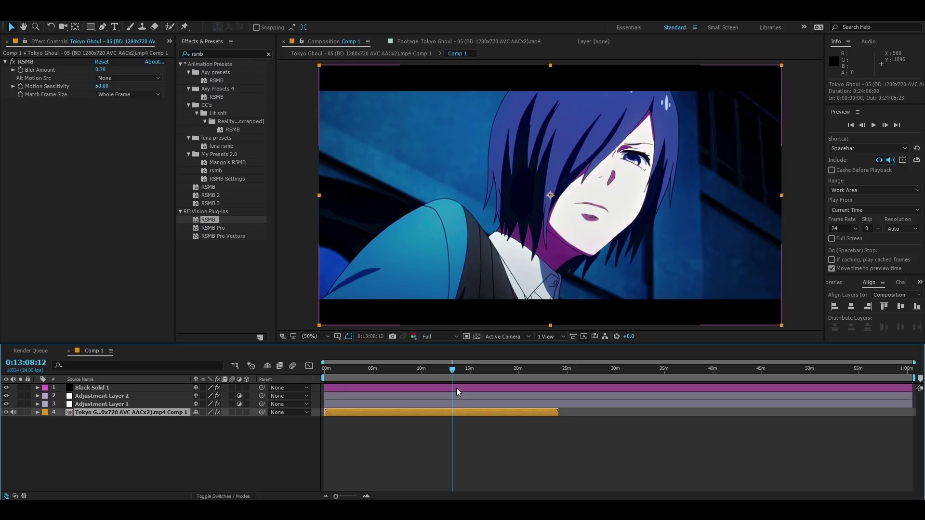
Step: Pre-compose all four layers into Pre-comp 1
key(ctrl+a)
right_click(456, 388)
click(496, 411)
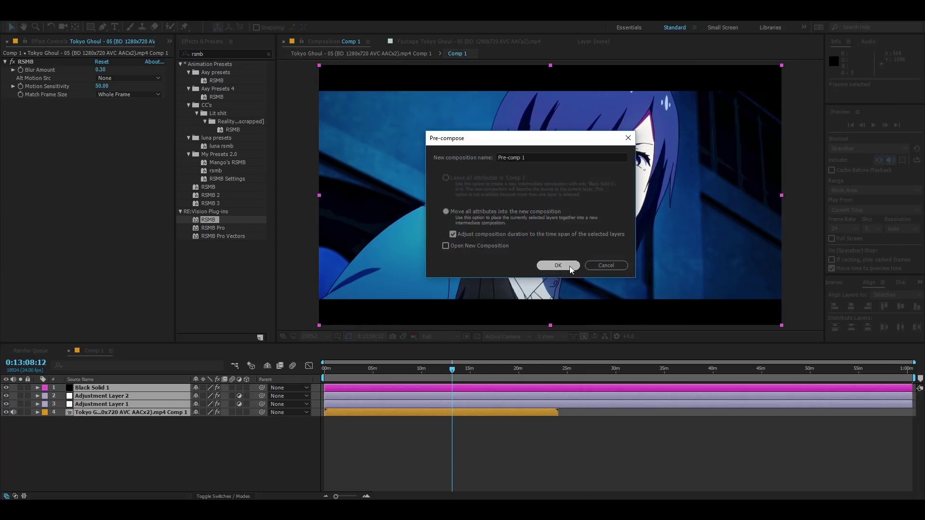
click(557, 266)
Step: Change Comp 1's settings to the 4k preset, 3840×2160 at 24 fps
click(57, 15)
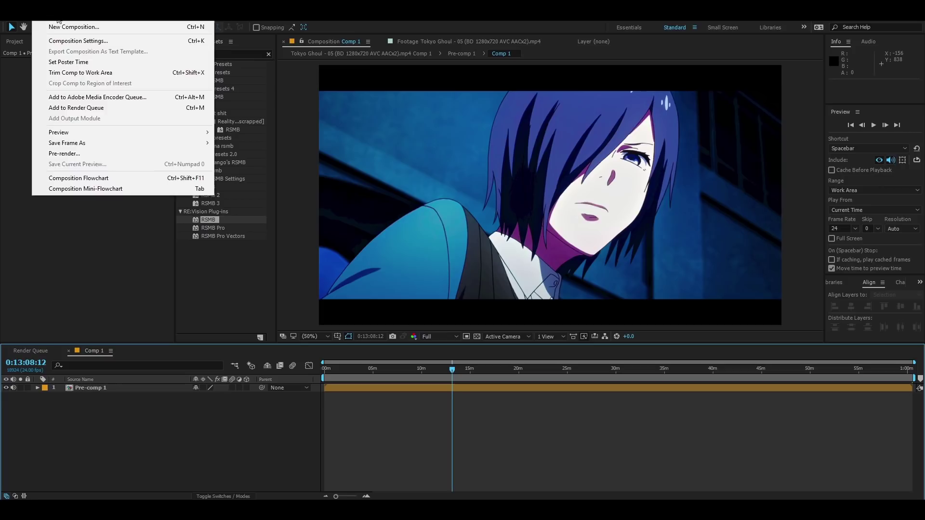
click(61, 42)
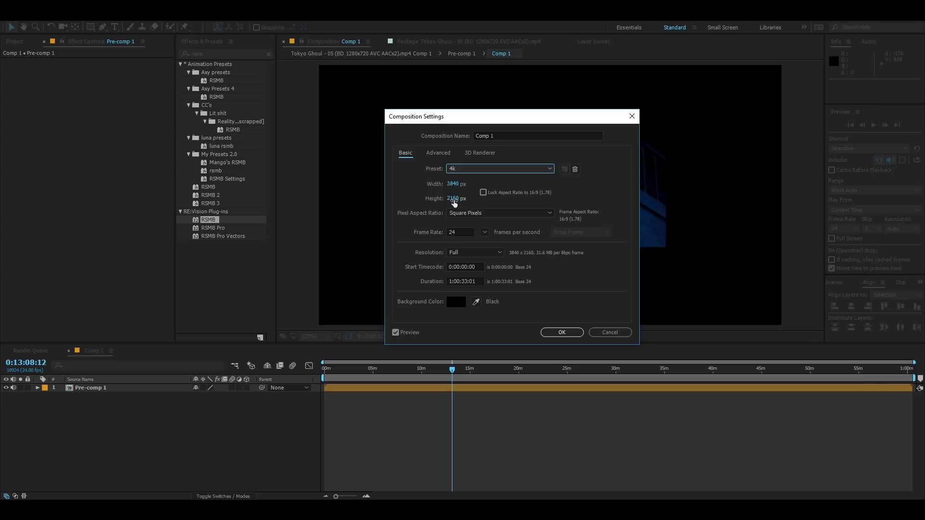
click(457, 172)
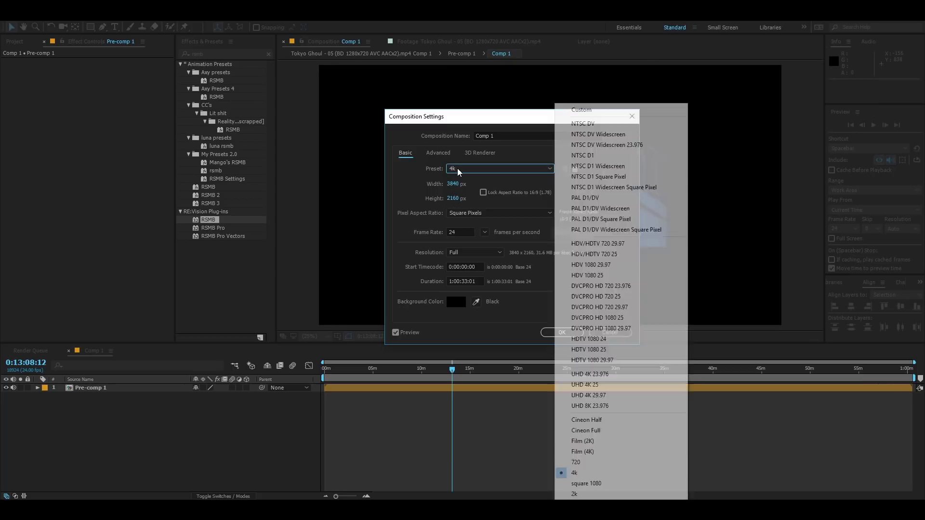
click(597, 492)
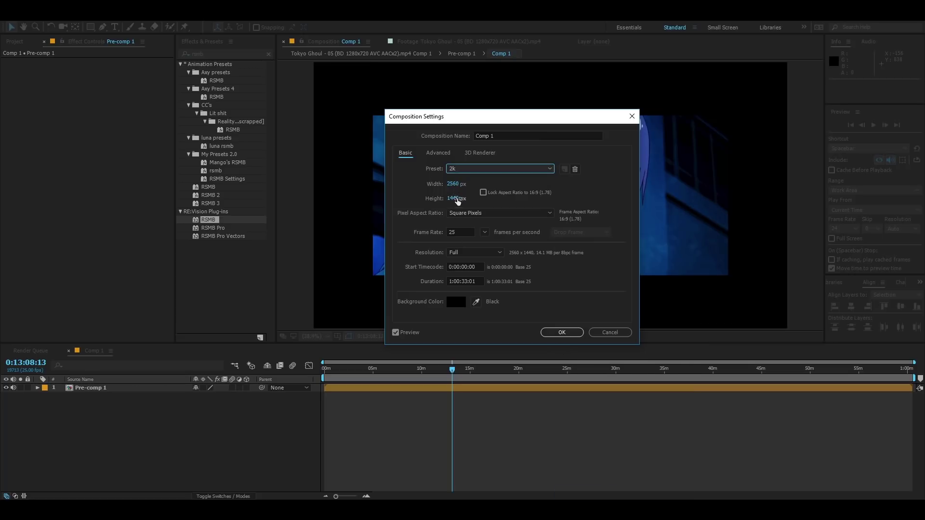
click(470, 169)
click(575, 473)
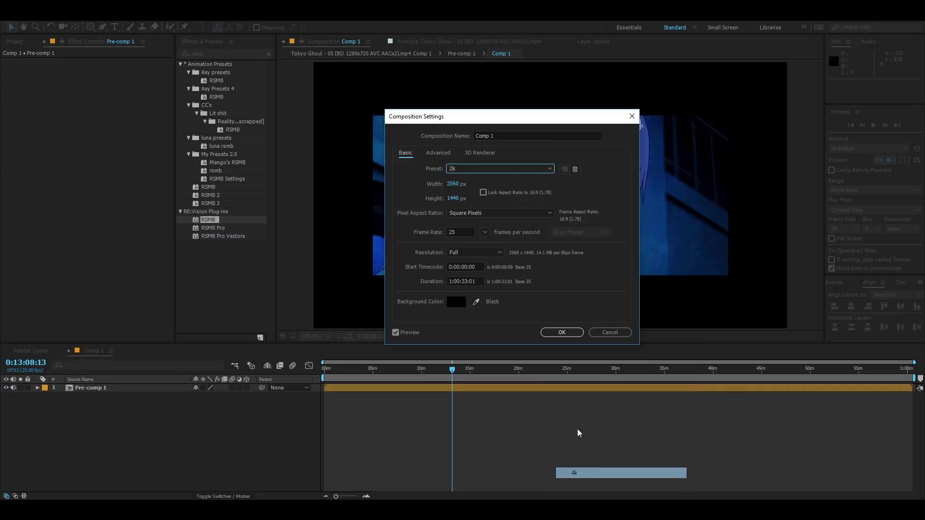
click(560, 332)
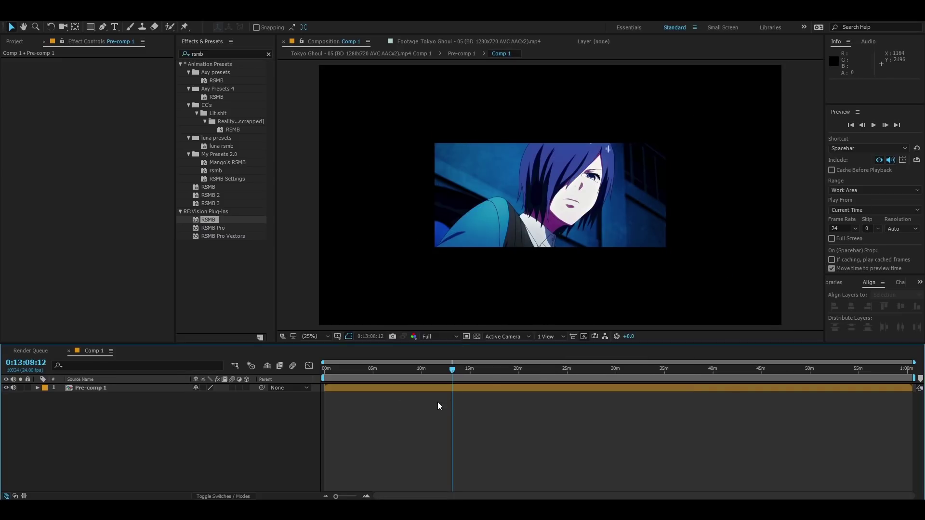
Step: Scale Pre-comp 1 to fill the 4k frame with Ctrl+Alt+F
click(477, 389)
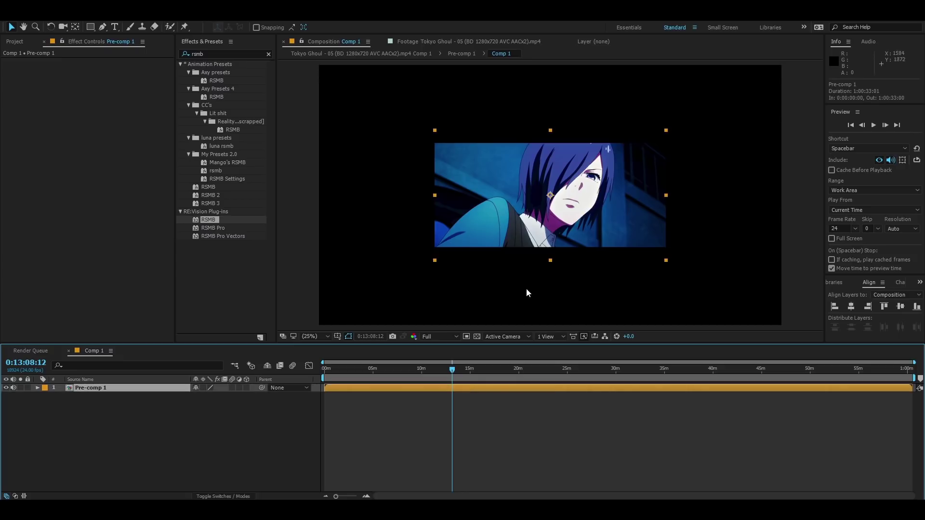
key(ctrl+alt+f)
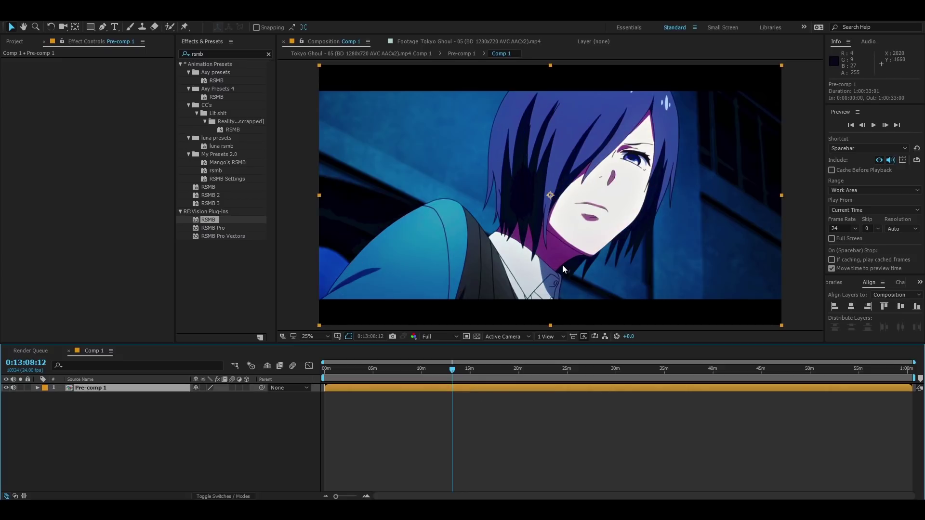
click(421, 463)
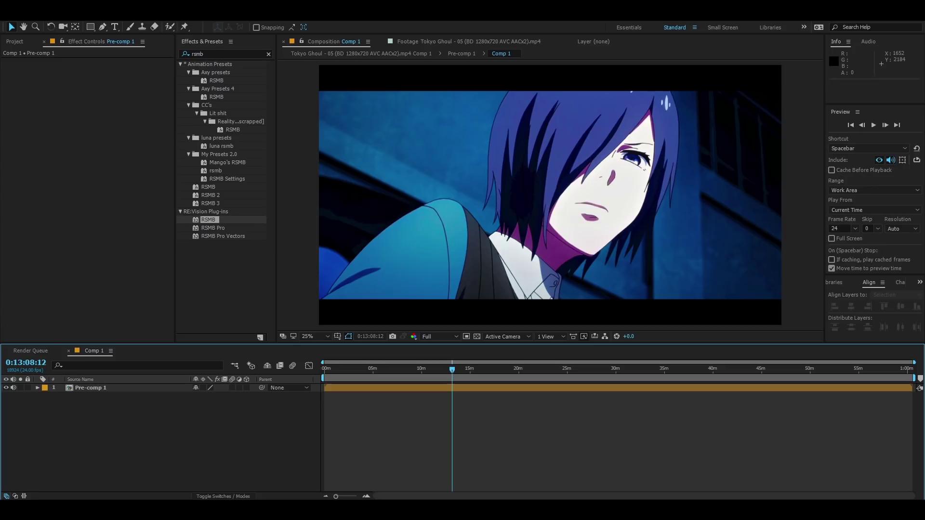
key(alt+c)
key(Escape)
key(alt+f)
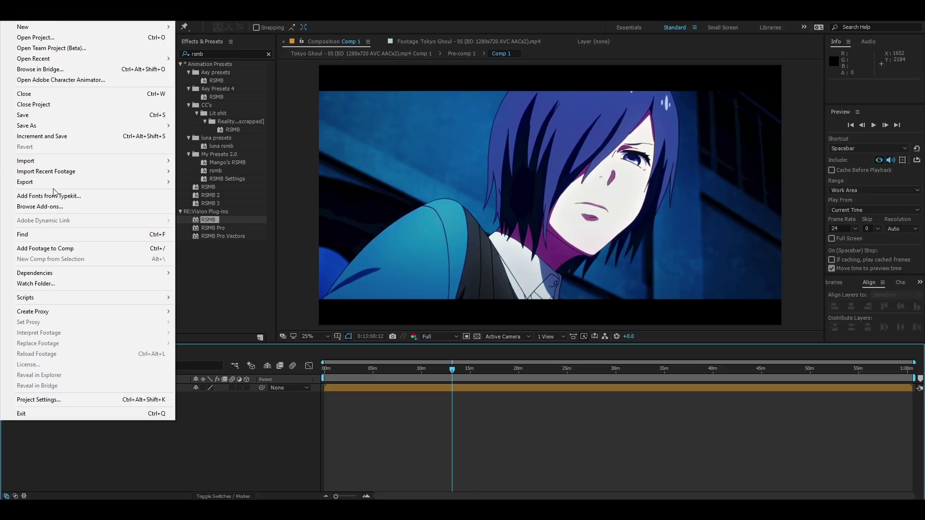
Step: Add Comp 1 to the render queue and keep its Output Module format as AVI
mouse_move(57, 186)
click(286, 192)
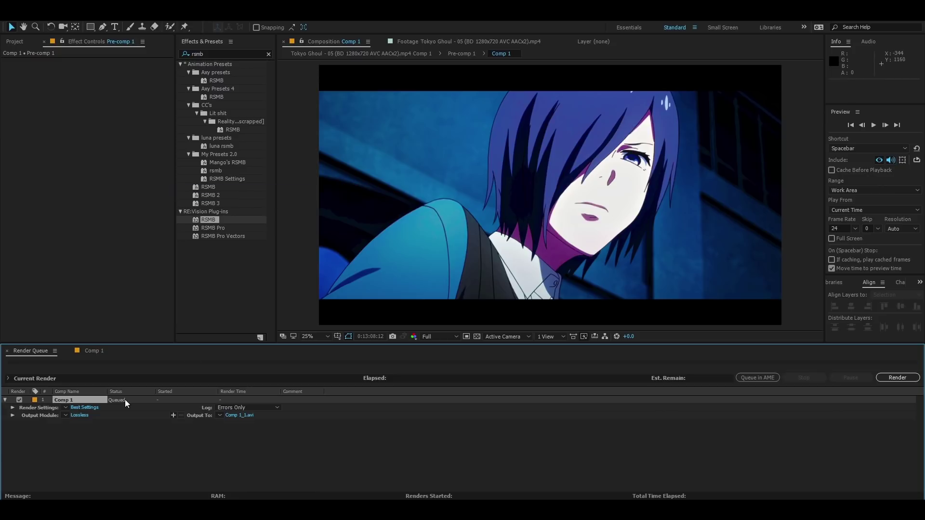
click(79, 415)
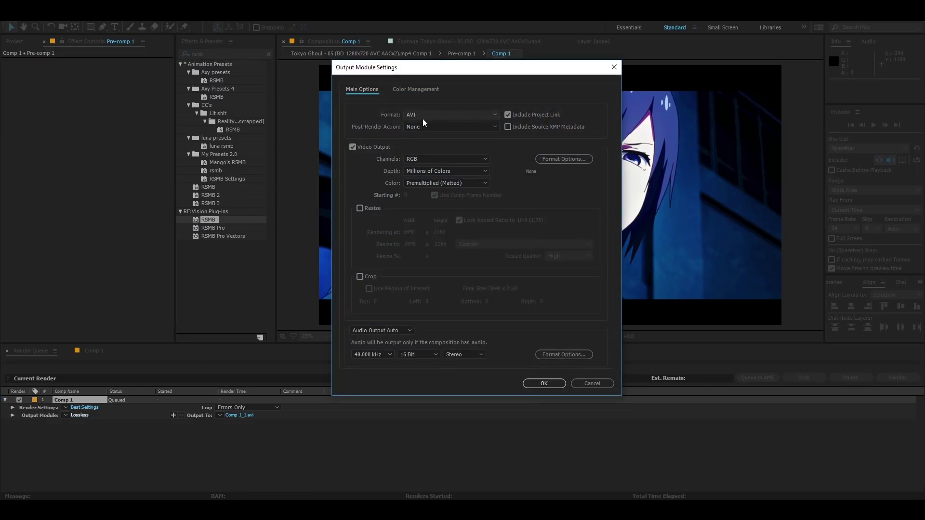
click(436, 90)
click(368, 90)
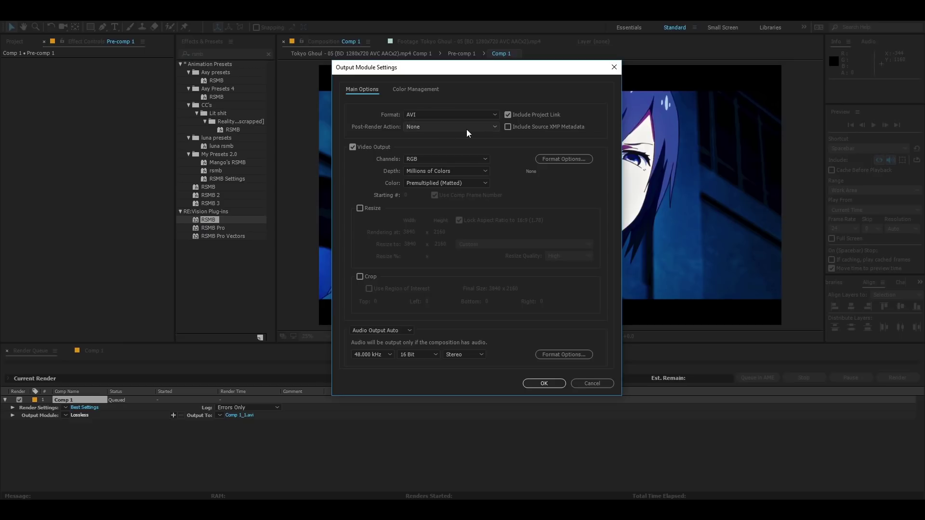
click(438, 115)
click(424, 132)
Step: Set the AVI video codec to Lagarith Lossless Codec and confirm the output settings
click(563, 159)
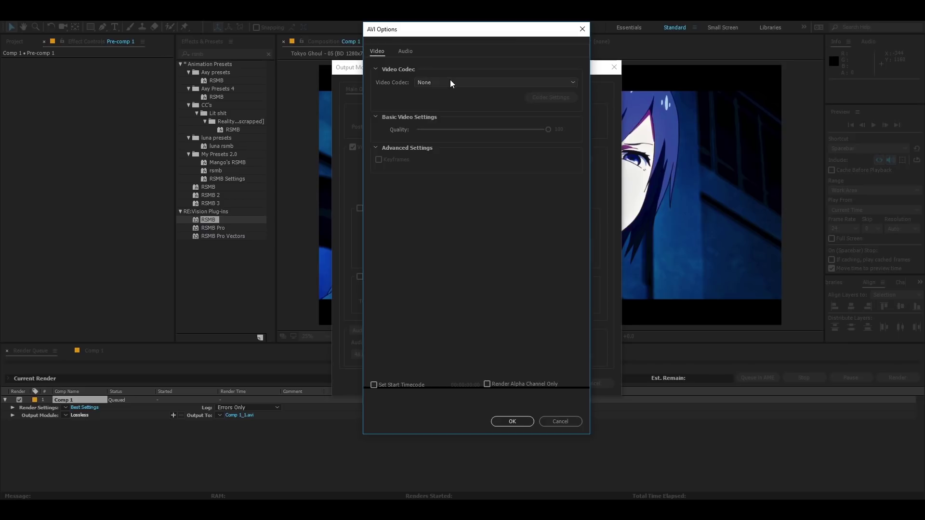
click(450, 82)
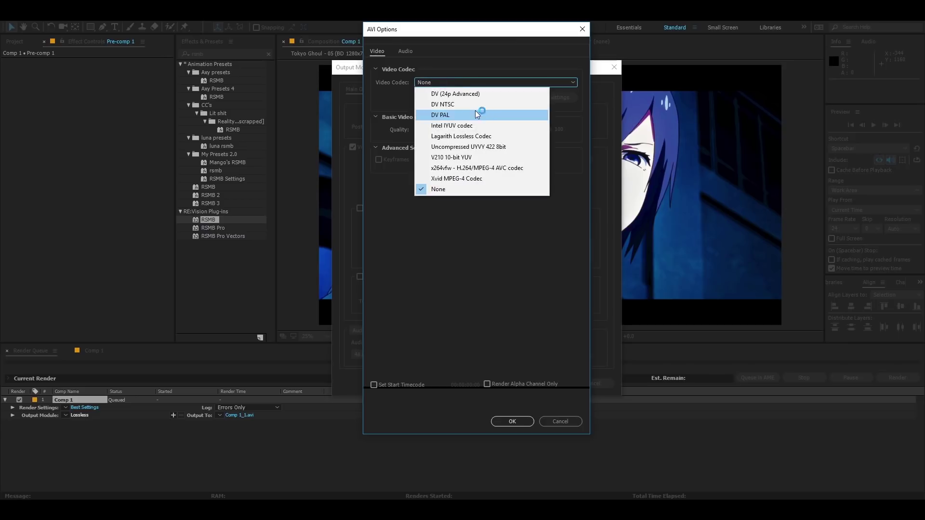
click(463, 137)
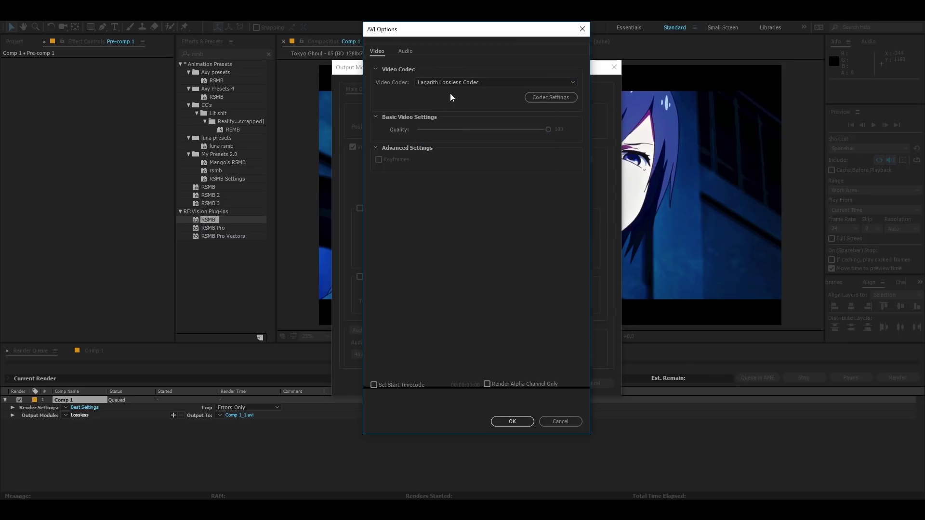
click(512, 421)
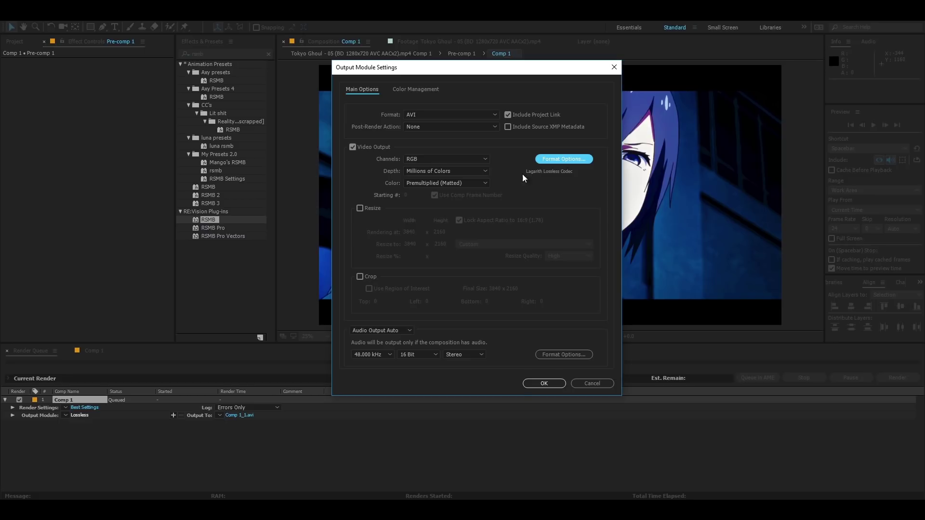
click(536, 384)
click(230, 417)
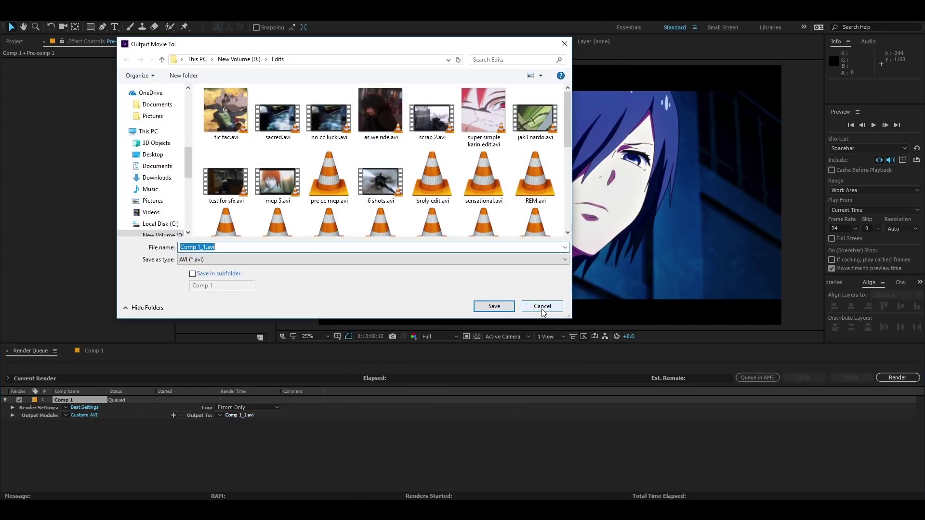
key(Escape)
click(161, 452)
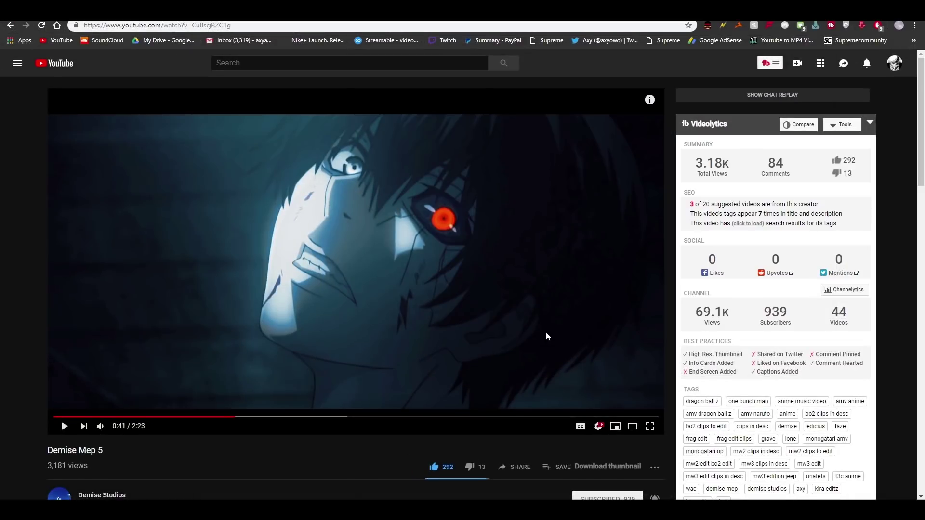
click(276, 352)
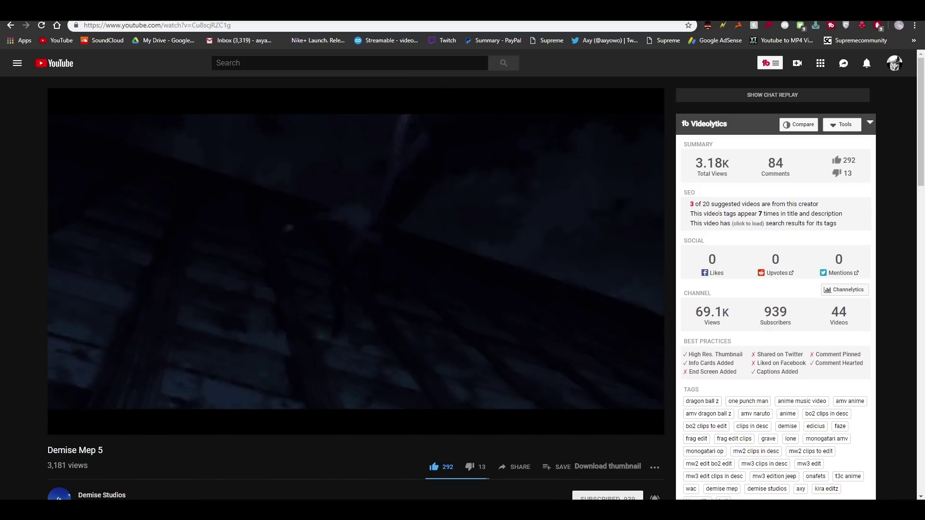
click(598, 426)
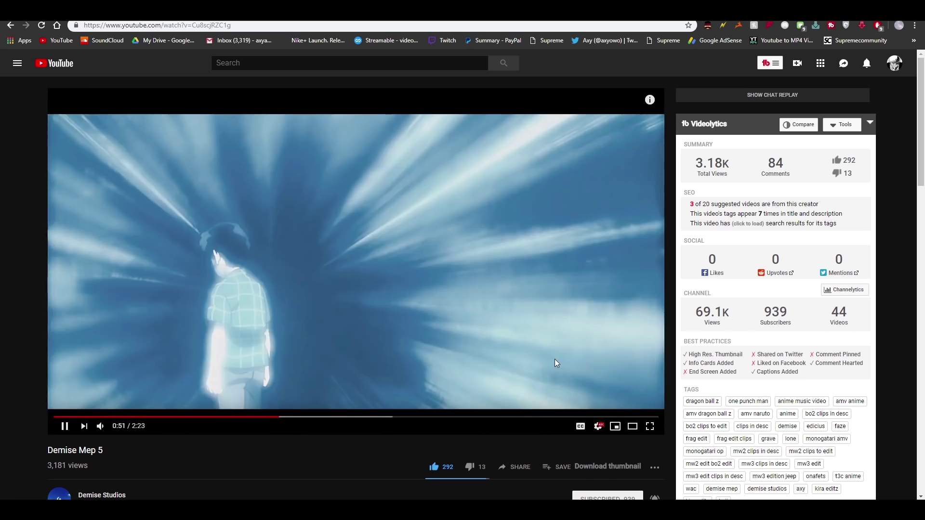
click(552, 356)
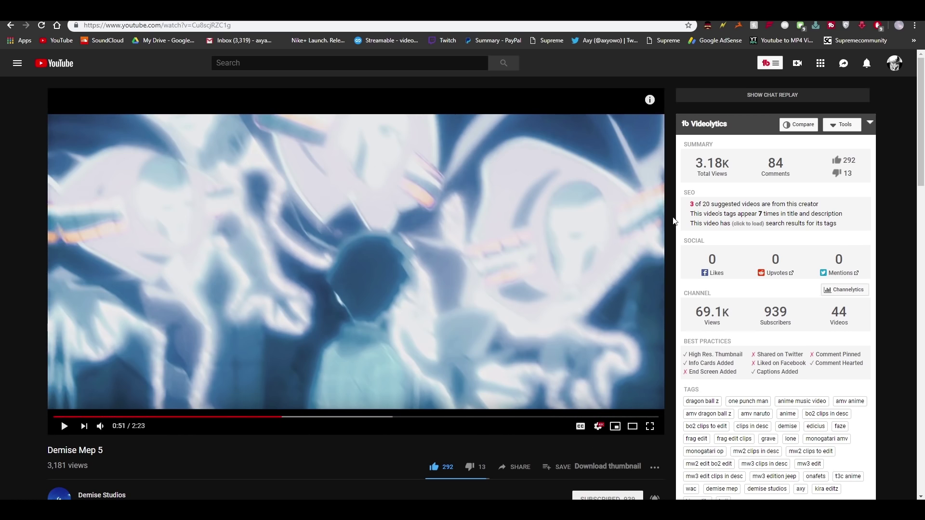